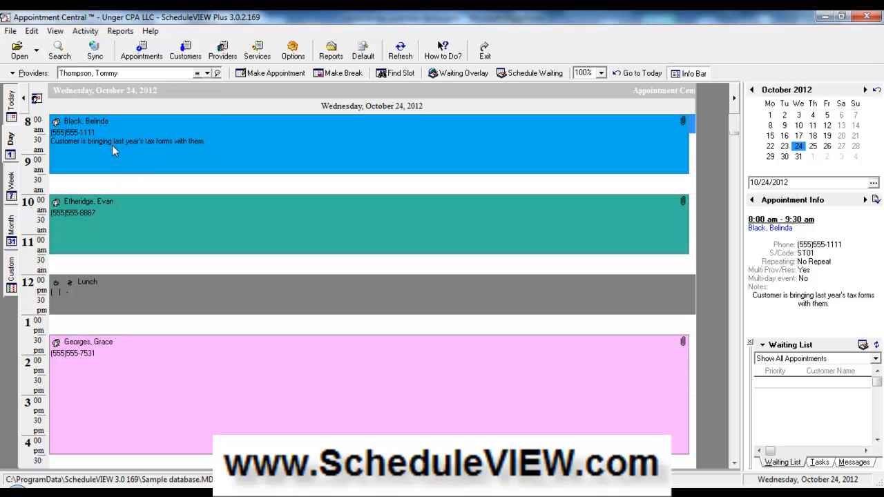
- Browse the schedule in the Today, Day, Week and Month views
click(11, 102)
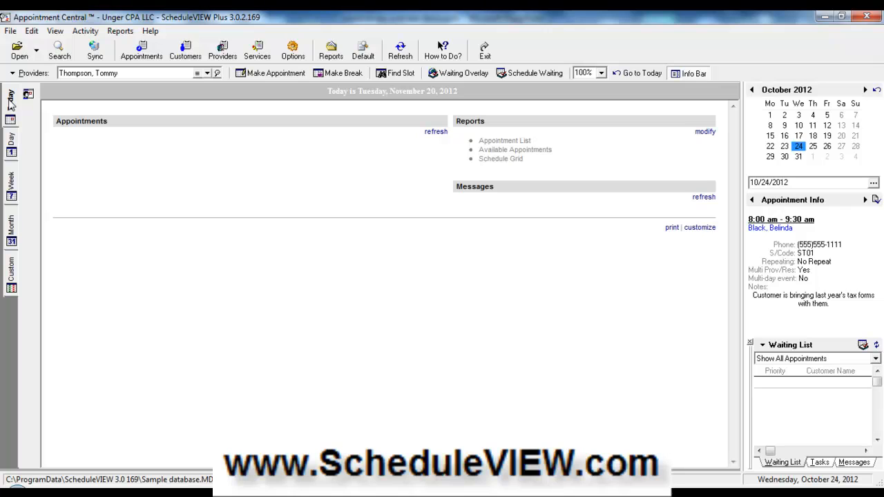
click(10, 152)
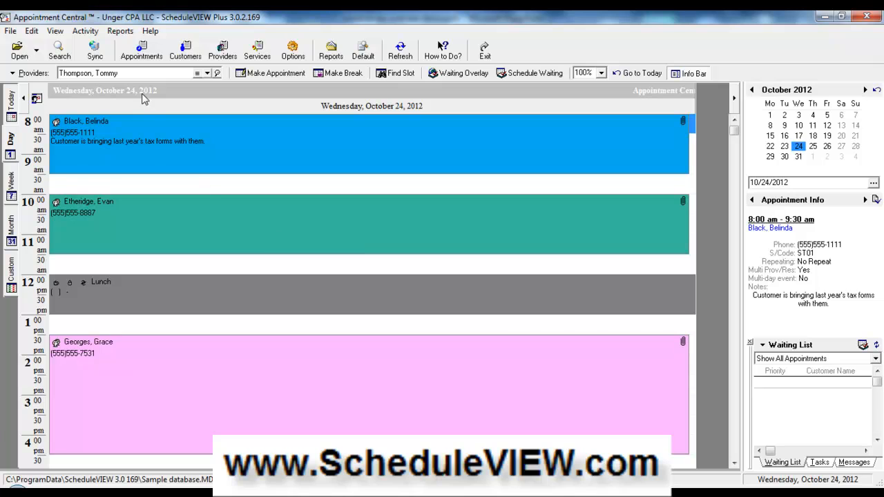
click(11, 185)
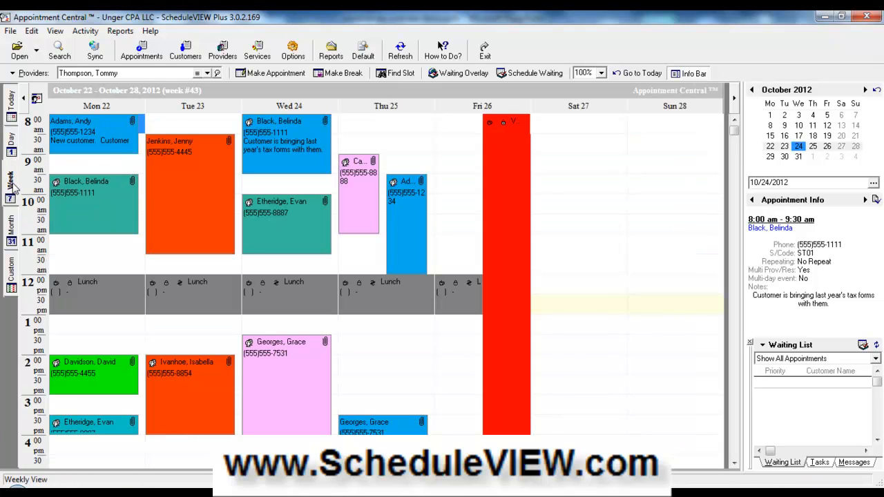
click(11, 227)
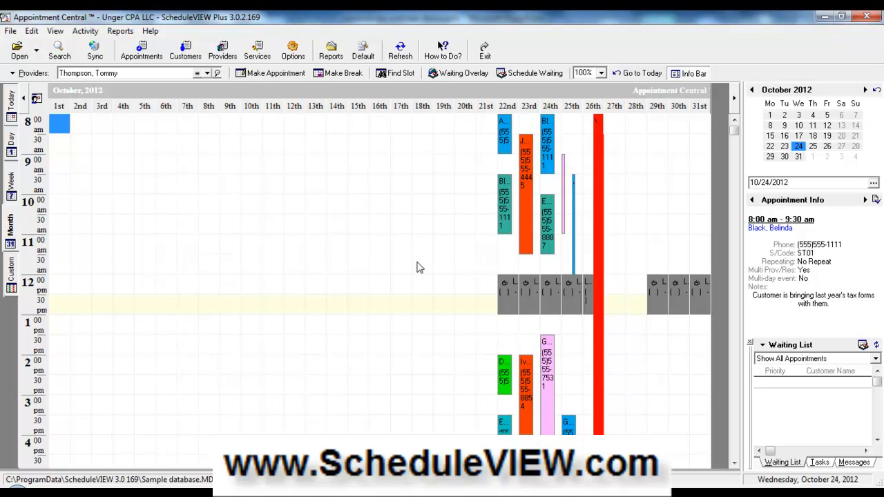
- Pick October 22 in the month view, then show its week and its day schedule
click(509, 267)
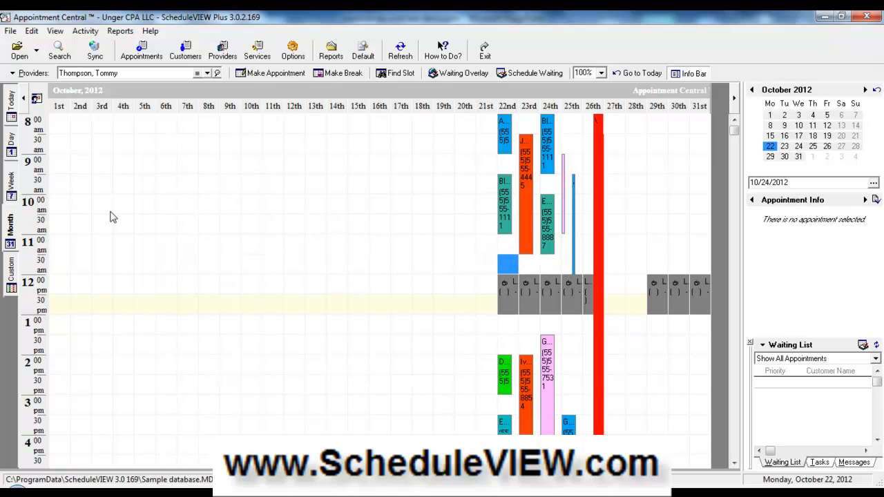
click(11, 181)
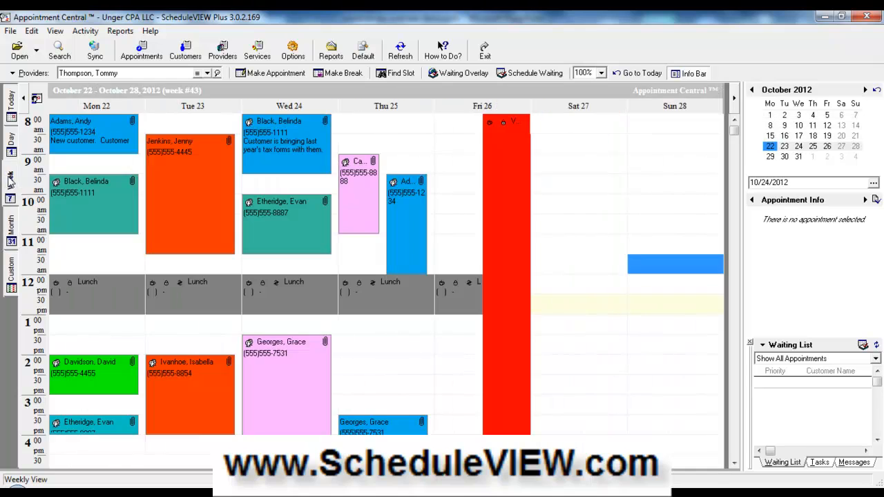
click(11, 146)
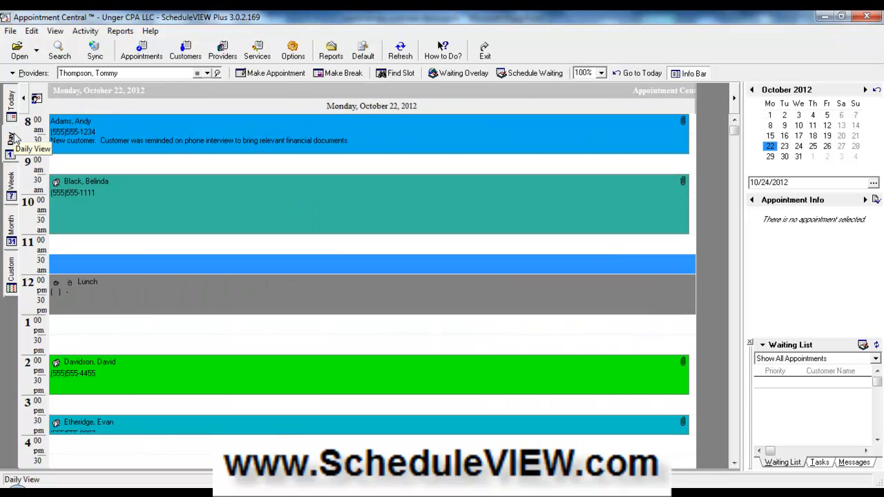
click(32, 73)
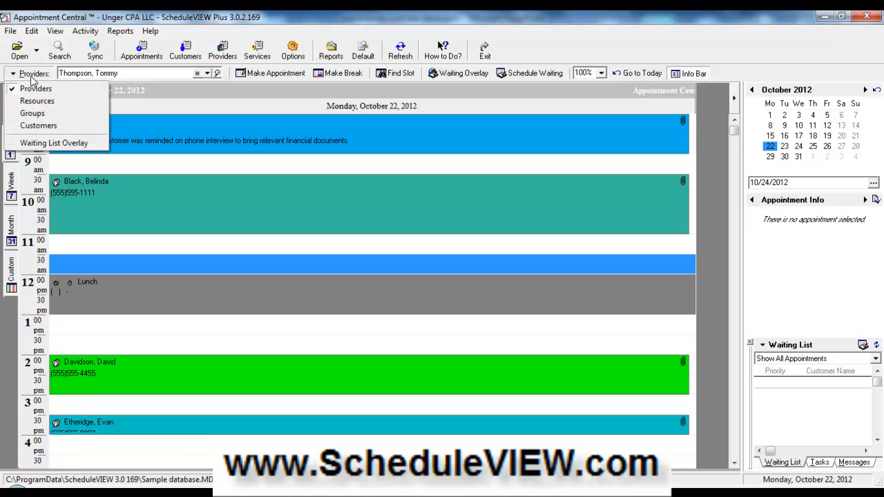
- Set the Providers choice to Groups so group 1's three provider columns appear side by side
click(37, 114)
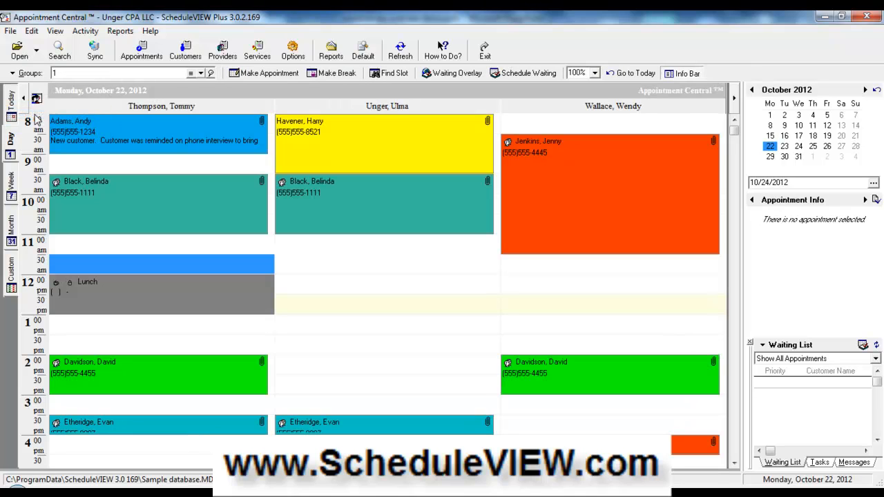
click(28, 74)
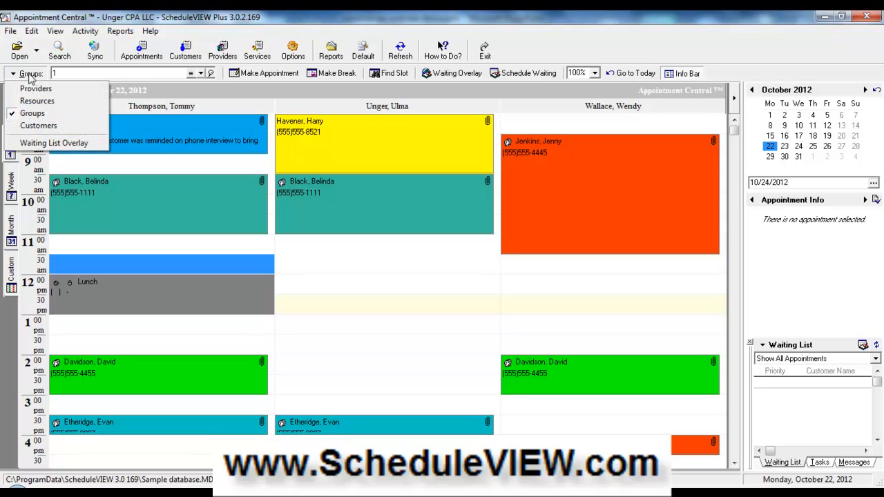
click(35, 114)
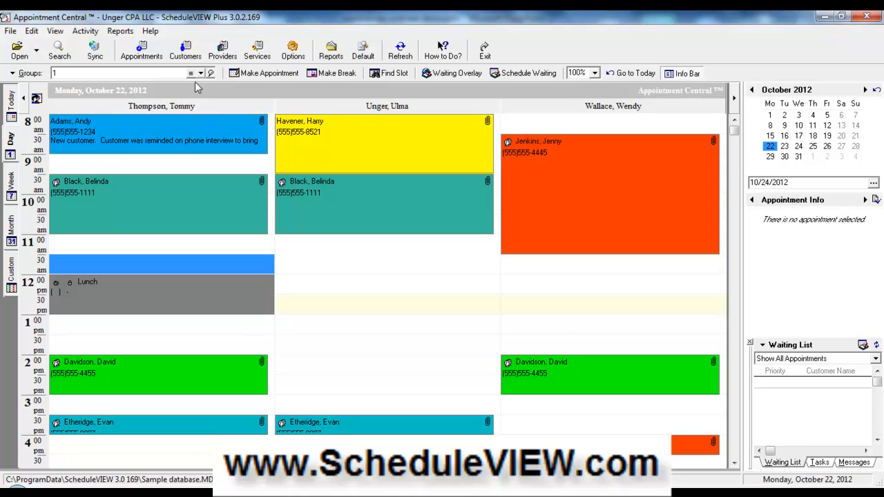
click(57, 31)
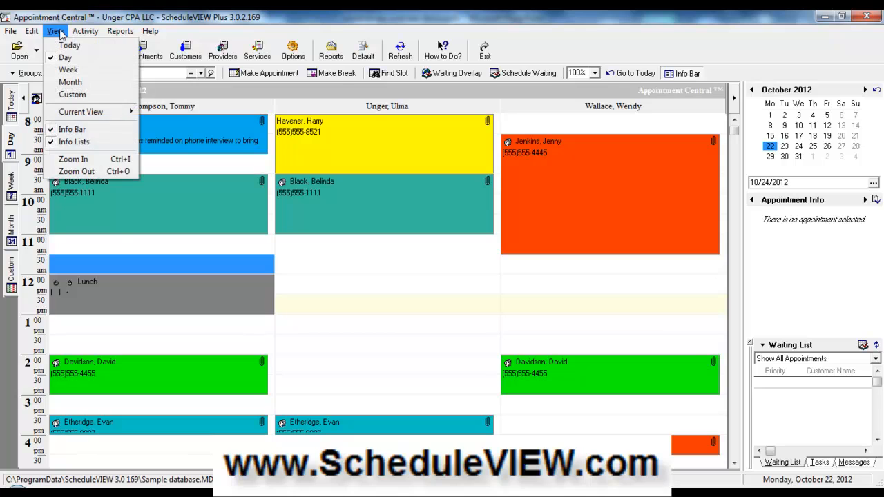
mouse_move(31, 35)
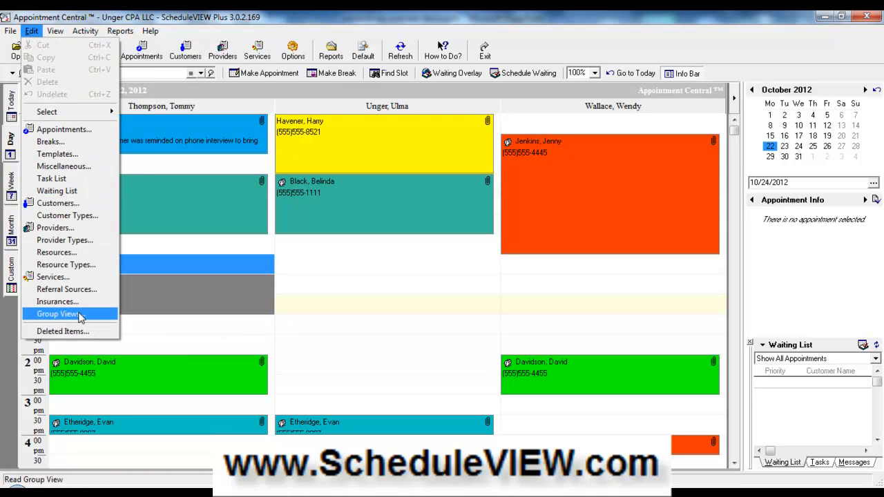
click(299, 28)
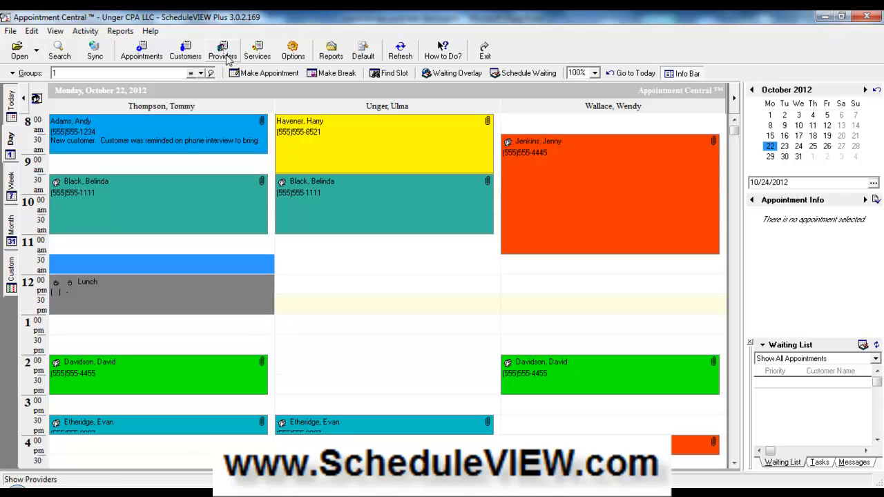
click(31, 31)
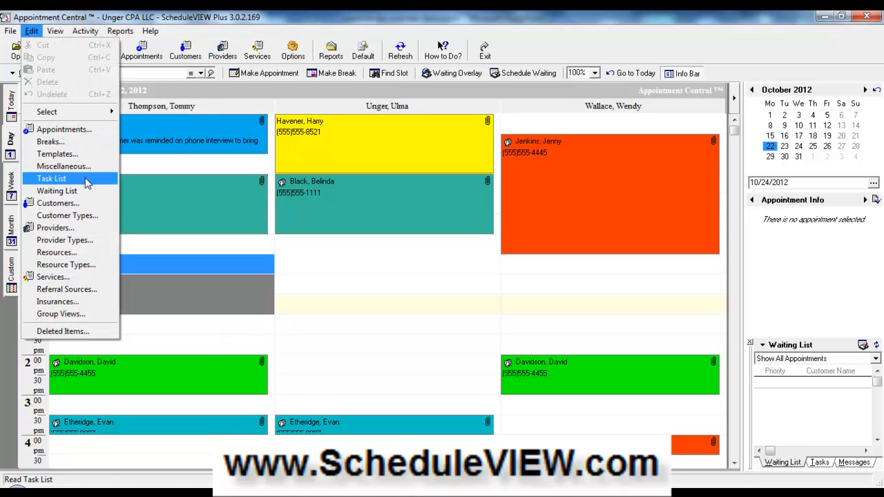
click(375, 261)
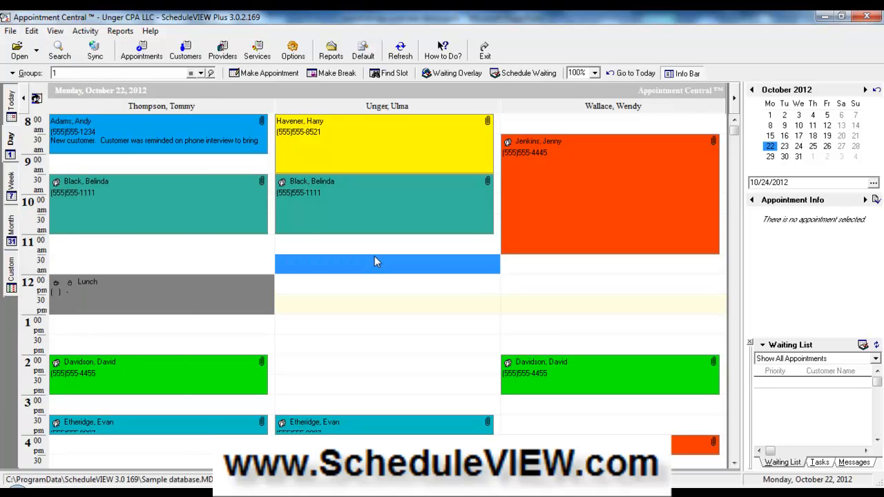
click(157, 168)
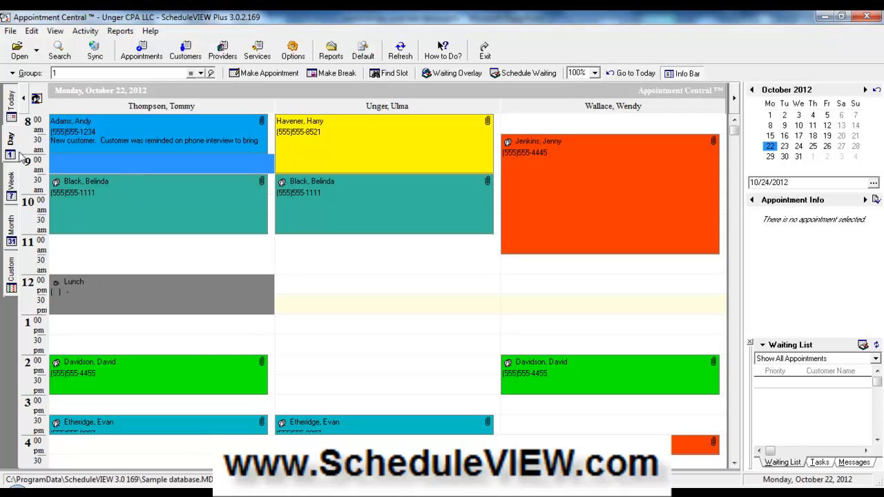
- View the group's schedule by week, then October month, then back to the October 22–28 week
click(13, 185)
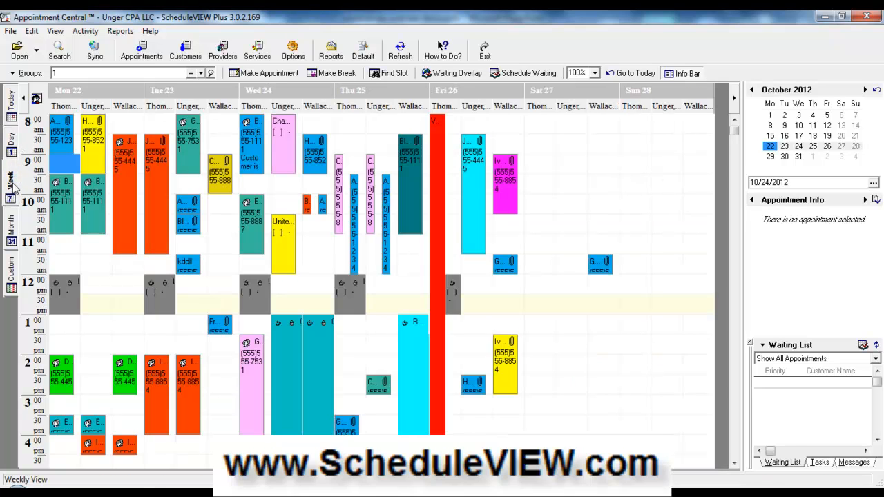
click(11, 232)
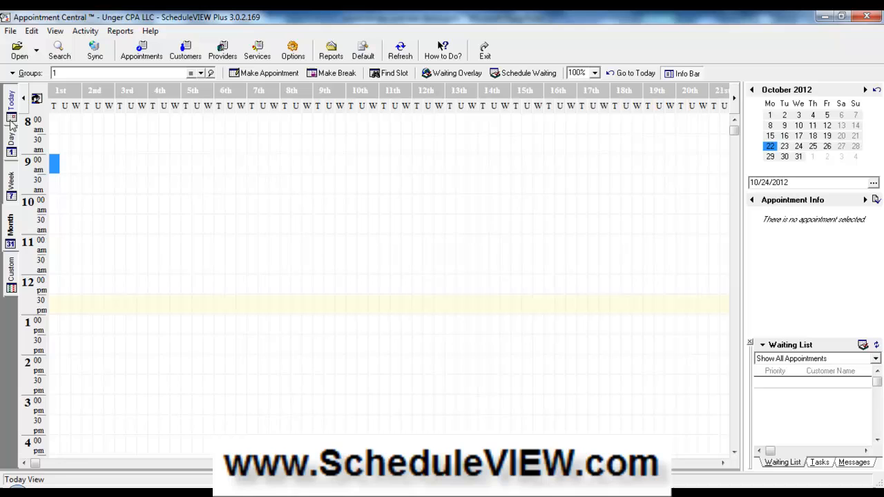
click(11, 177)
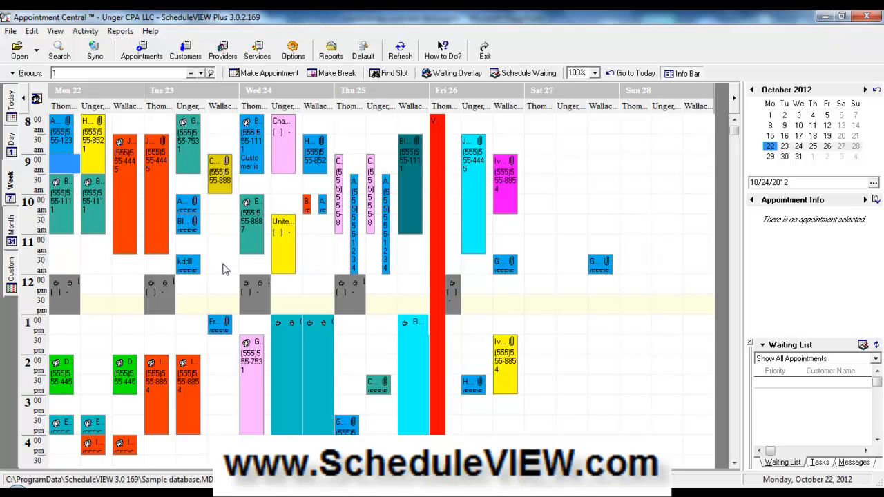
- Start a new appointment on Tuesday, October 23 at 11:30 am, leaving the customer blank
double_click(222, 268)
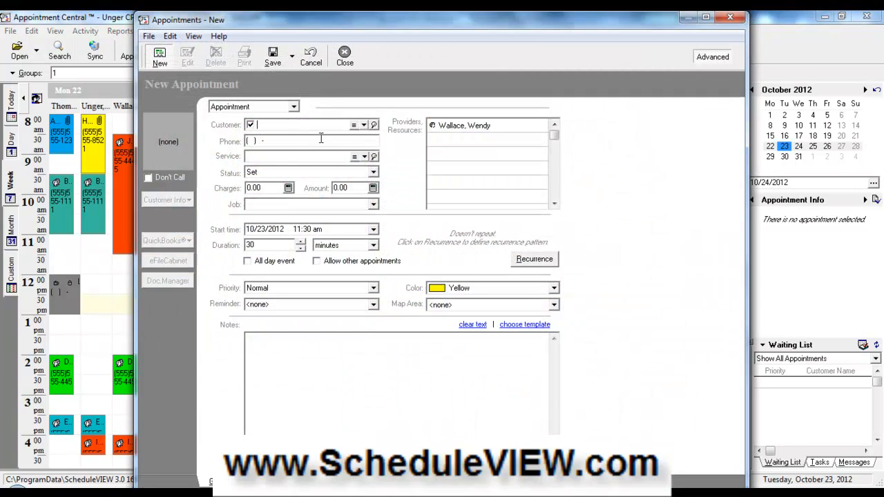
text(c)
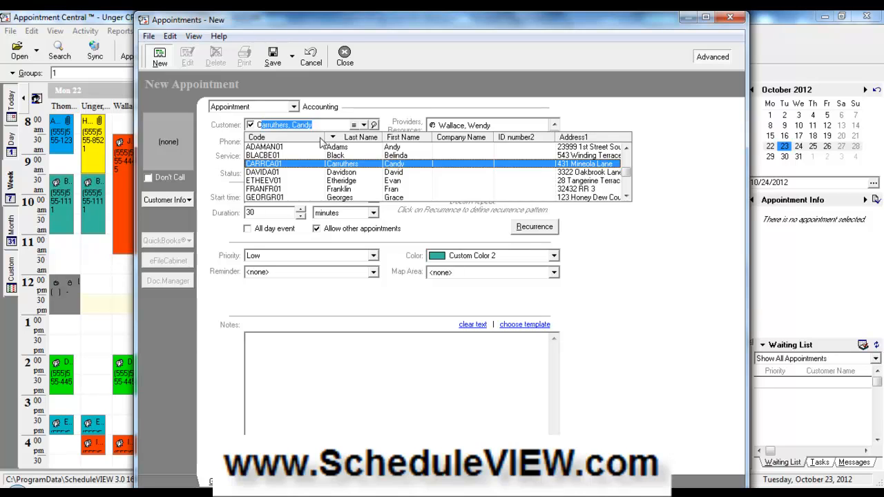
key(BackSpace)
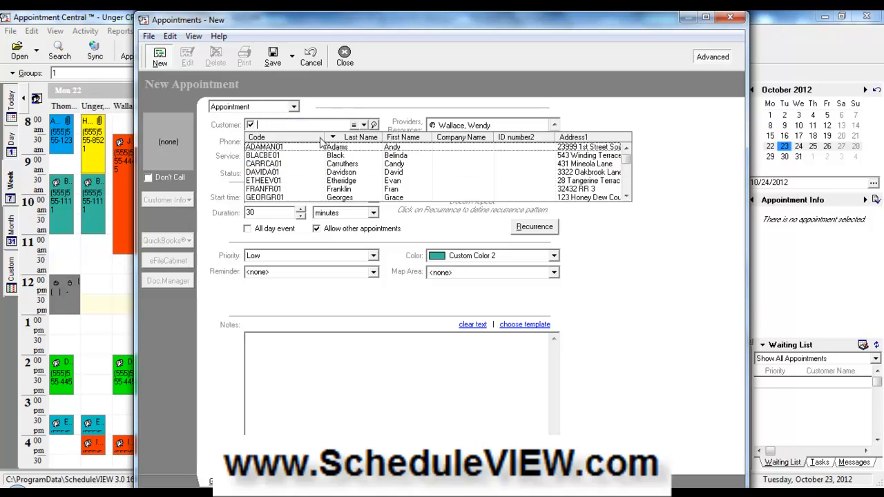
click(363, 127)
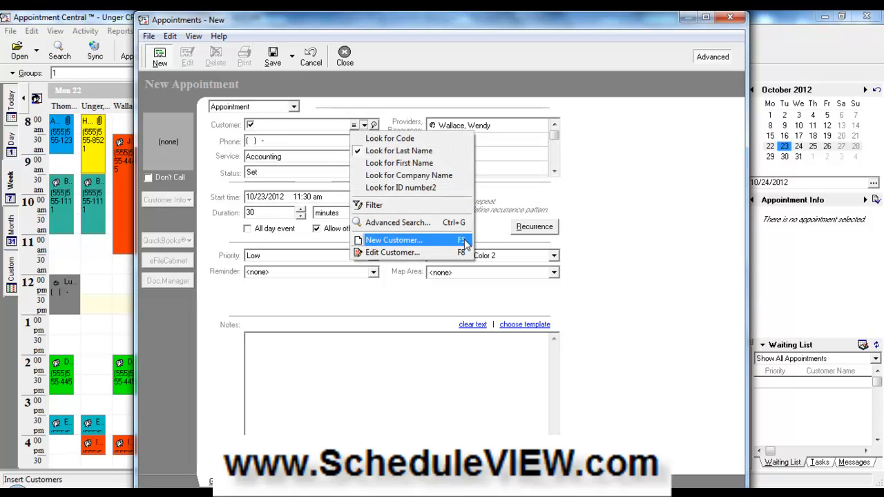
- Type a free-text customer name outside the customer list and add the note NOTES
click(277, 125)
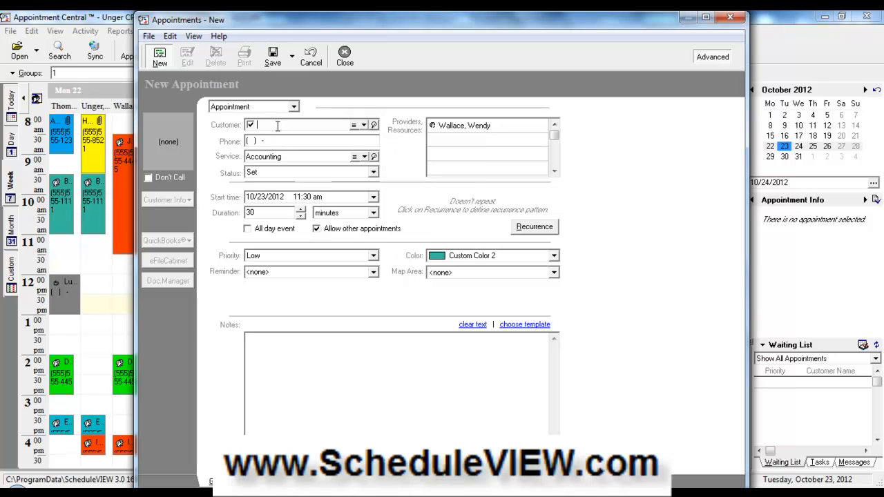
key(Insert)
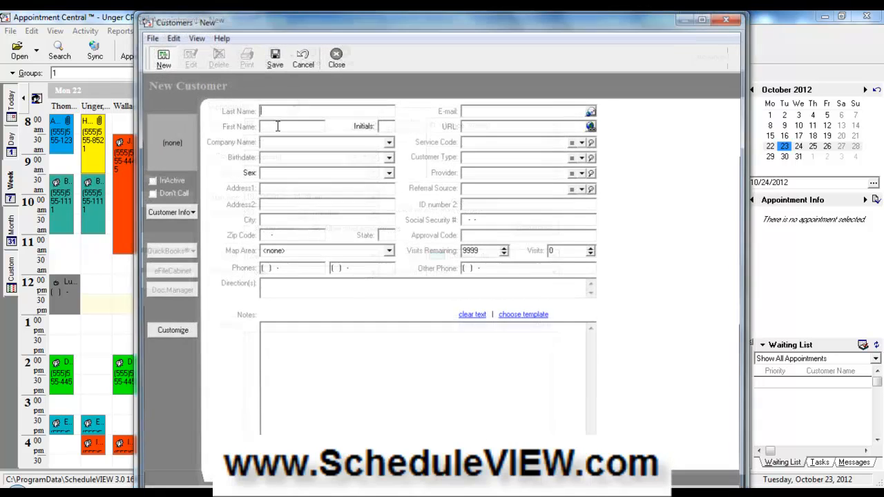
click(336, 60)
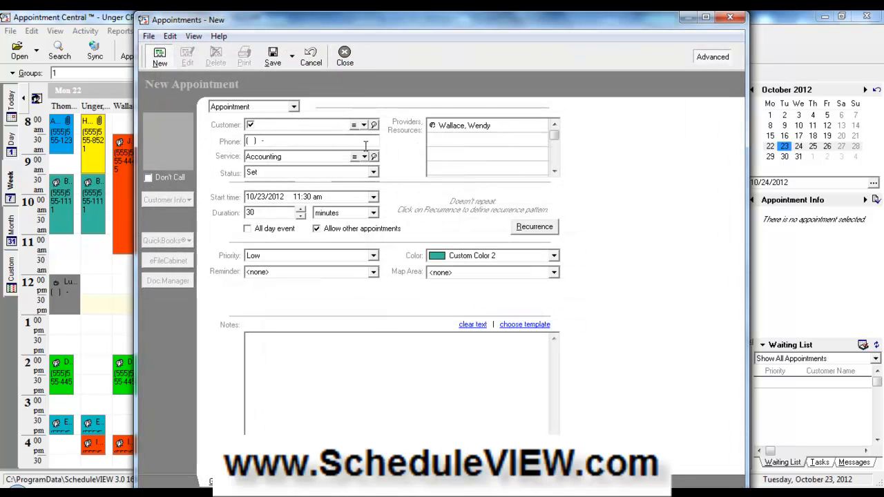
click(251, 132)
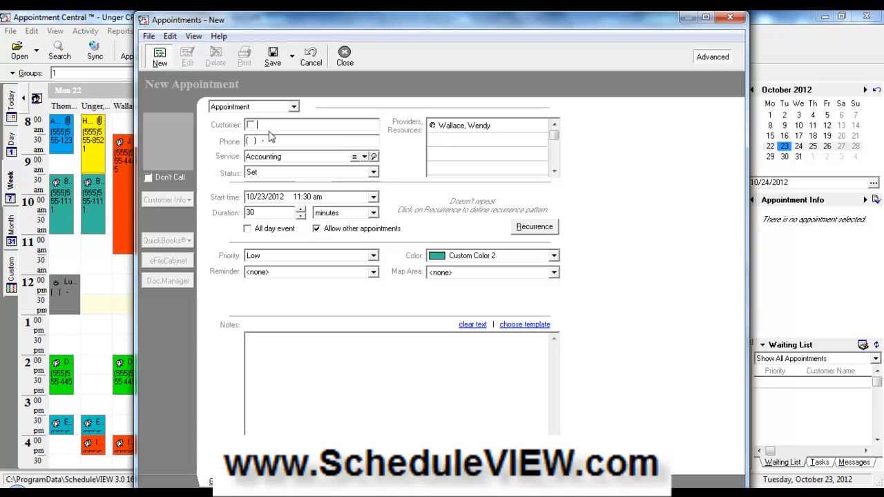
click(310, 379)
text(NOTES)
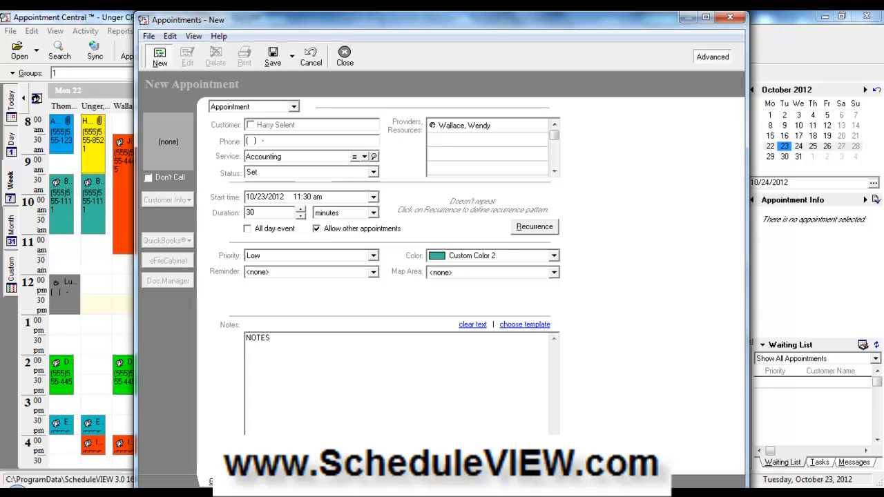
- Set the appointment's service code to PR01 Accounting
click(354, 157)
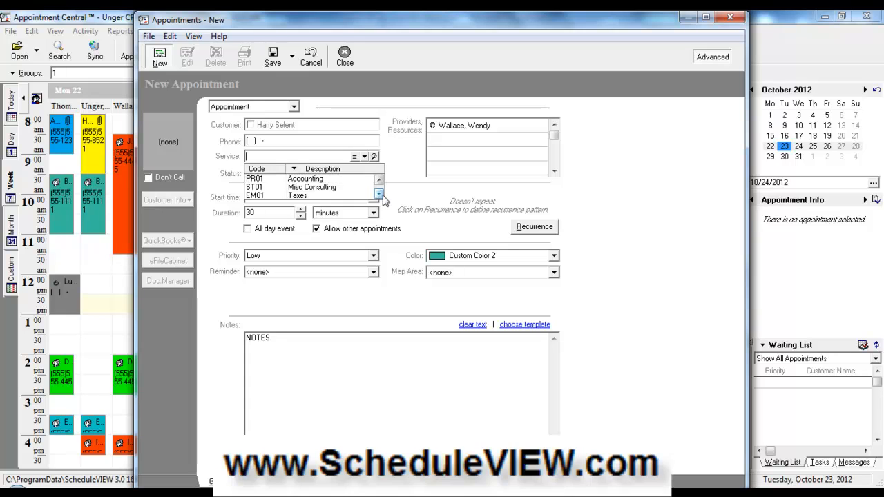
click(392, 162)
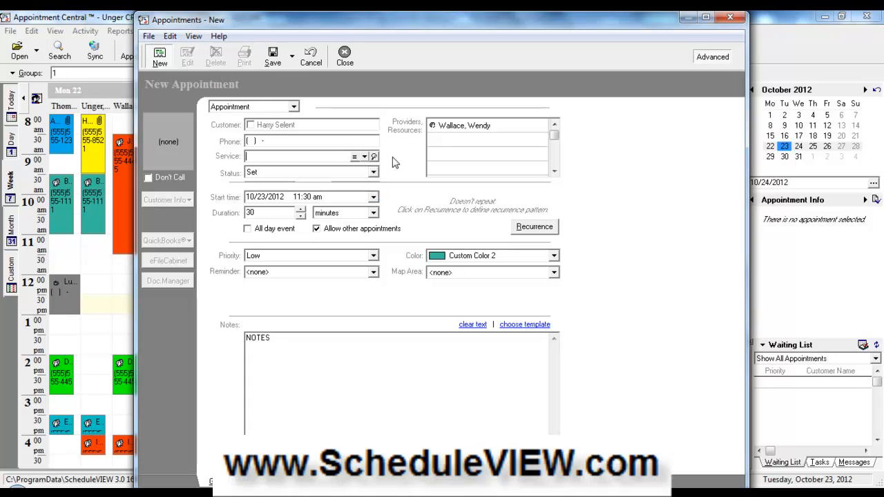
click(364, 157)
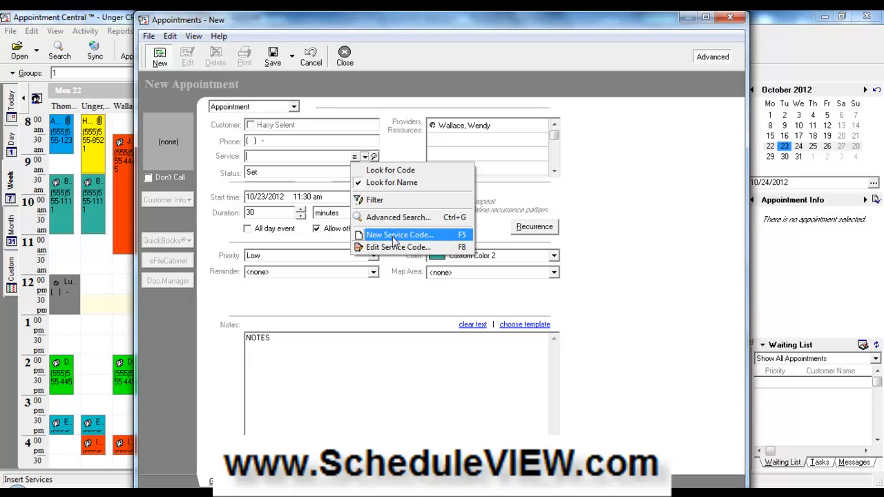
click(390, 130)
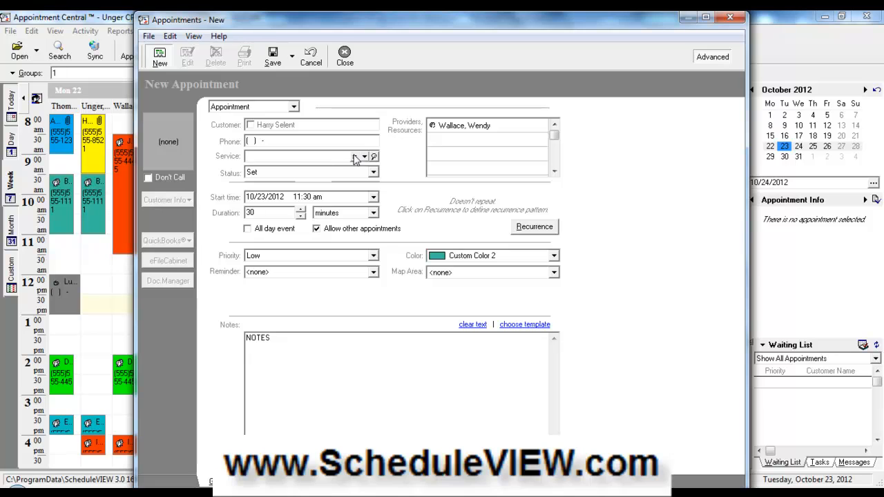
click(364, 157)
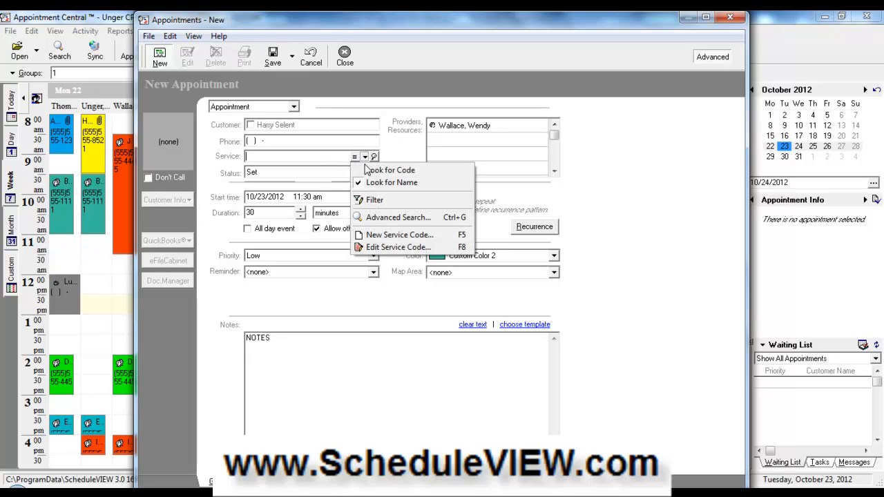
click(382, 250)
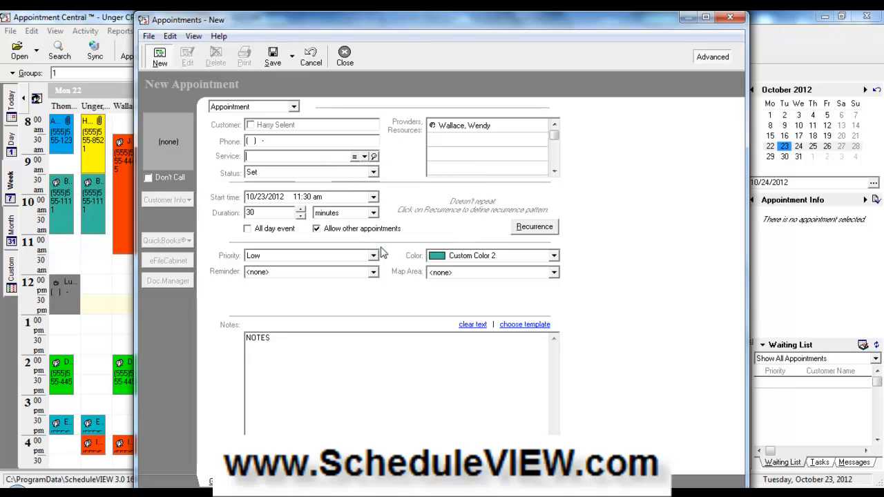
click(355, 158)
click(340, 179)
- Open the Accounting service code for editing and move its window aside
click(365, 158)
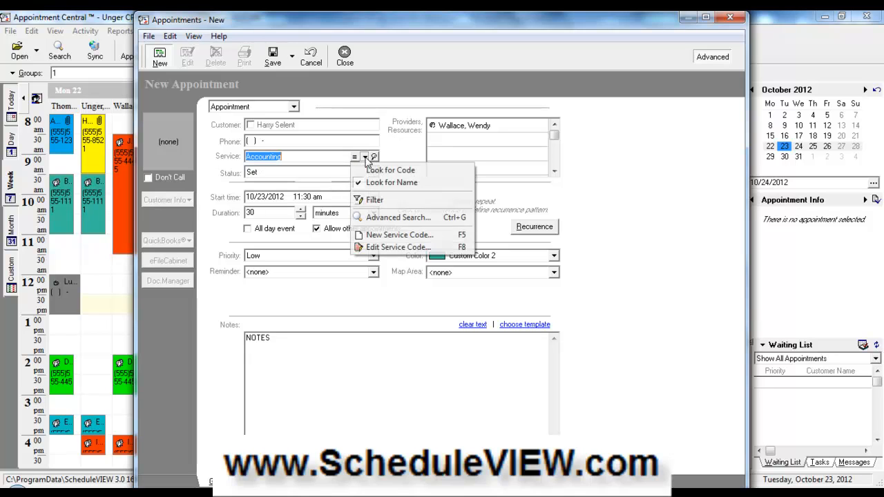
click(391, 247)
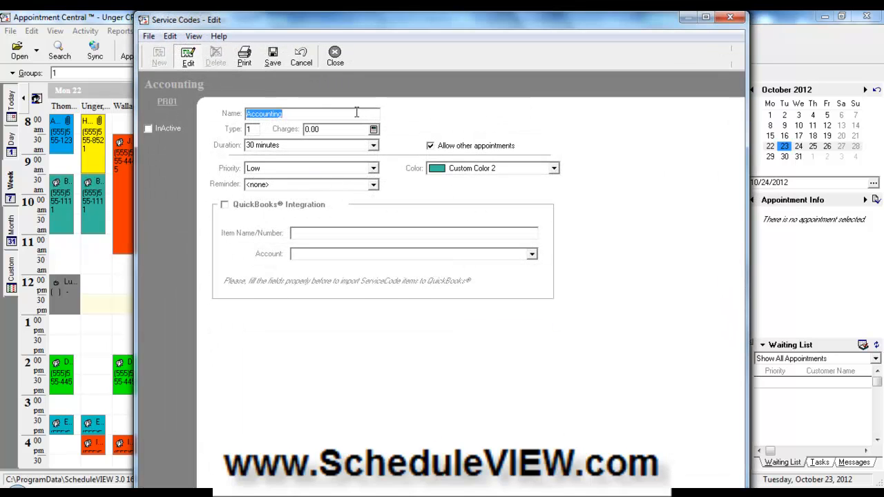
drag(398, 14, 408, 86)
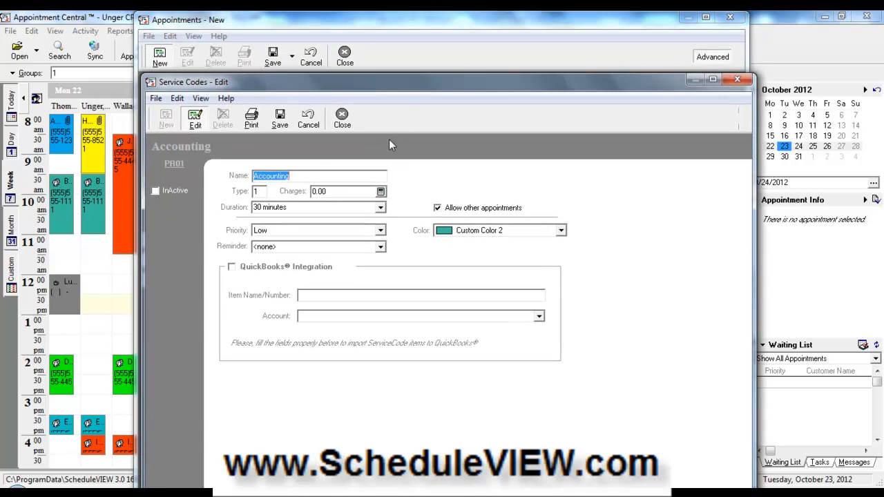
drag(425, 82, 424, 52)
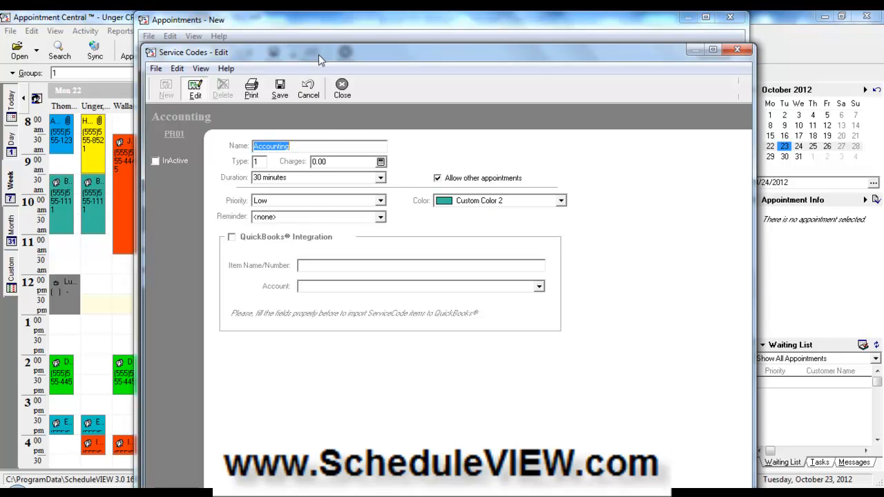
- Make the appointment 60 minutes with Custom Color 5, then view its Definable Fields page
click(342, 89)
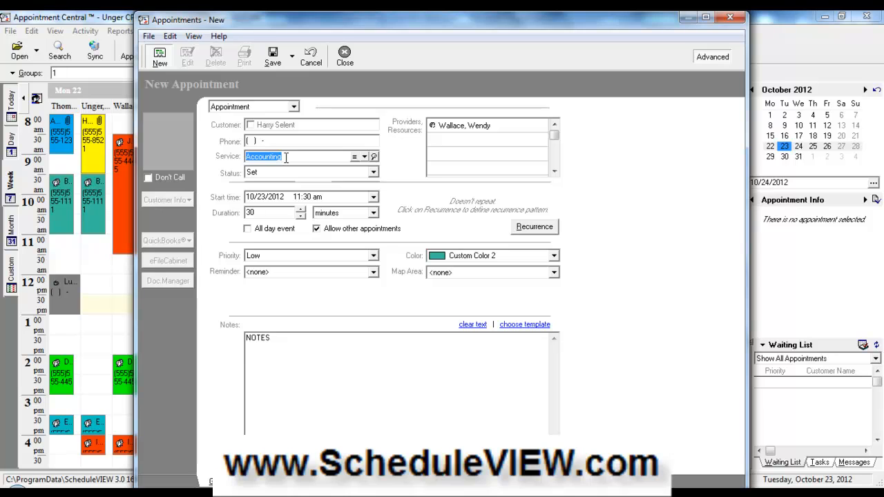
click(445, 257)
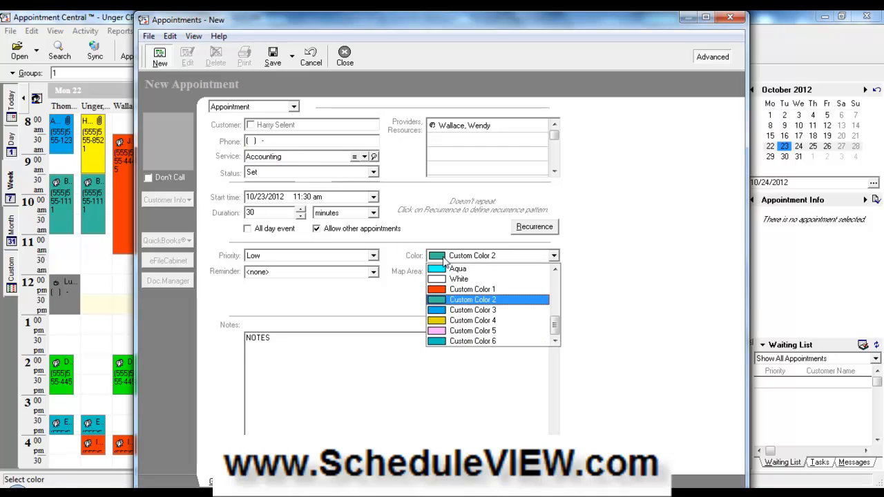
click(473, 331)
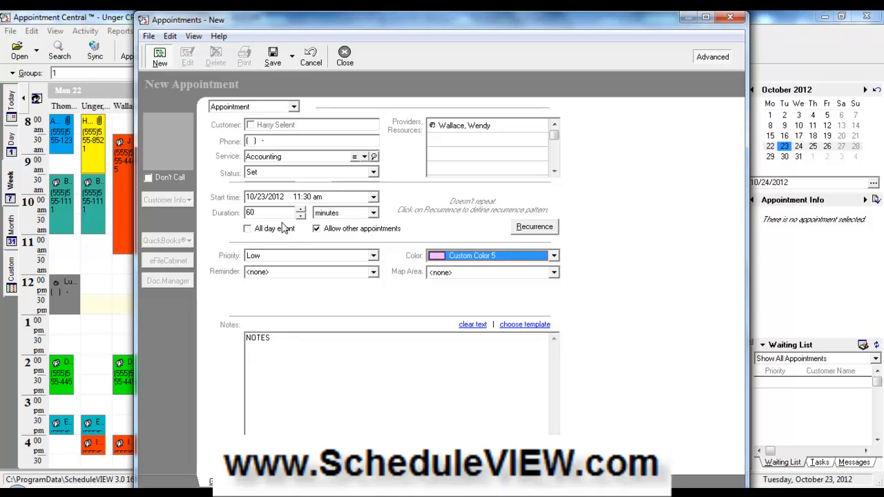
click(351, 375)
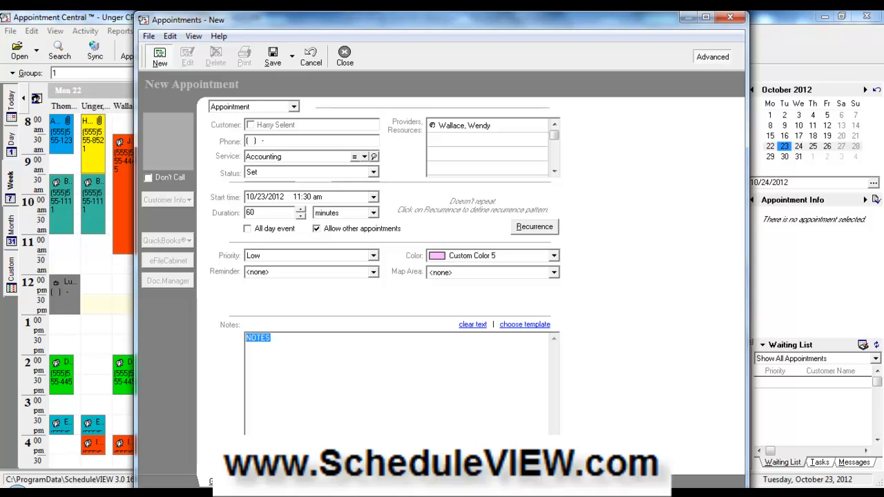
click(252, 482)
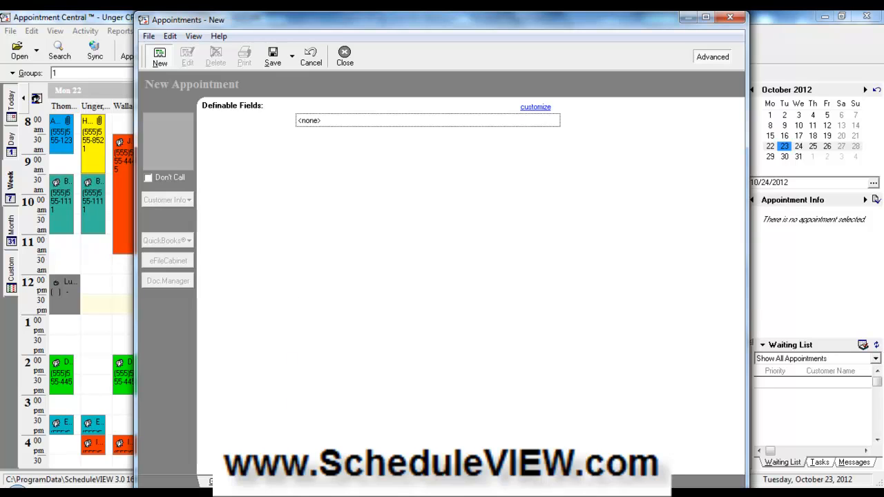
- Review the Attachments and General pages, then close and save the new appointment
click(310, 481)
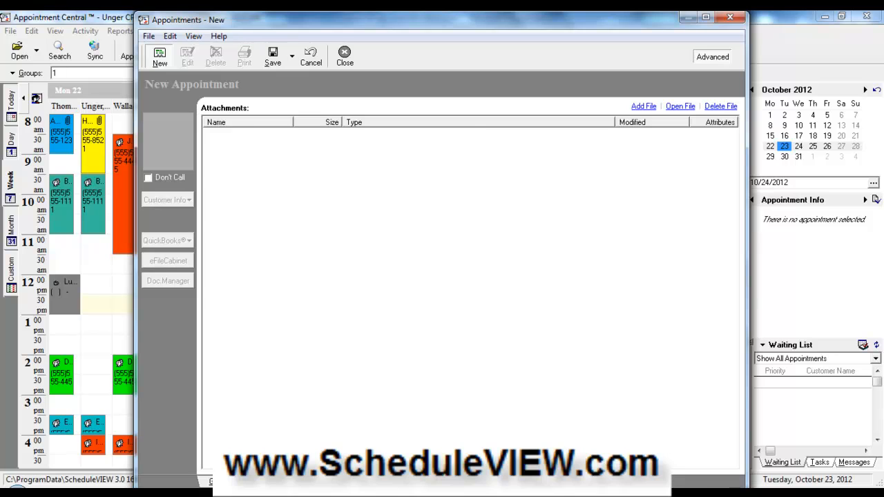
click(221, 481)
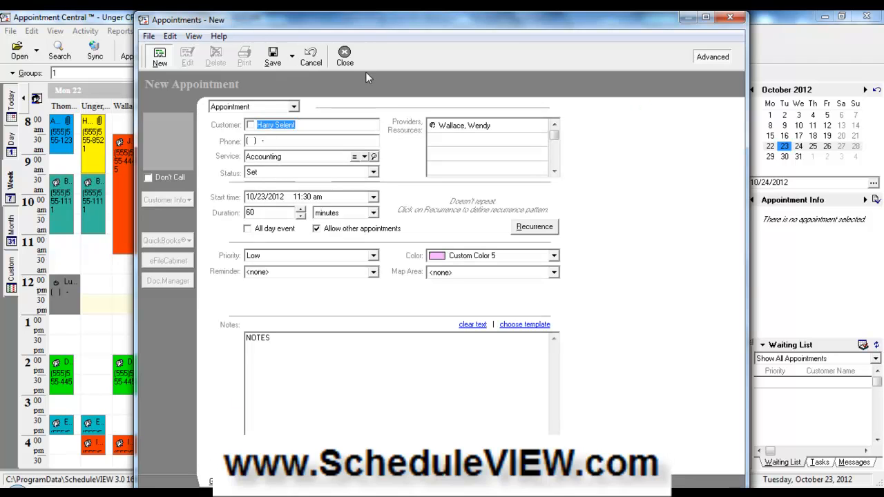
click(345, 60)
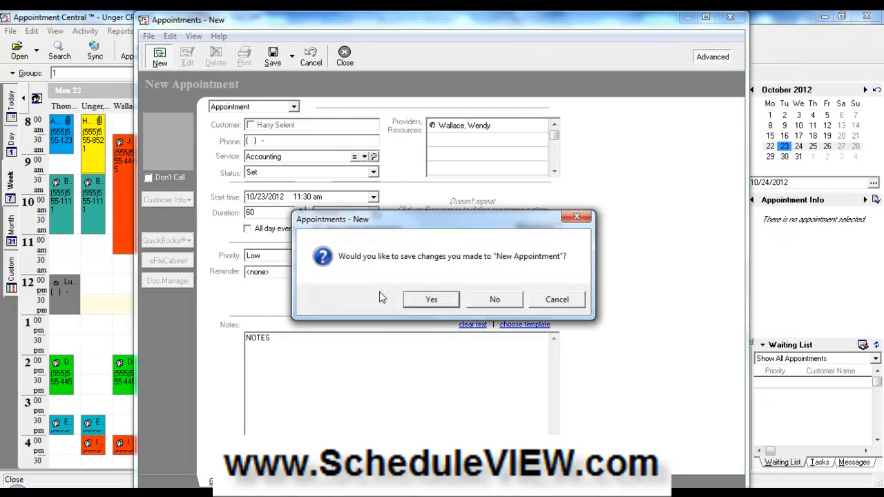
click(434, 305)
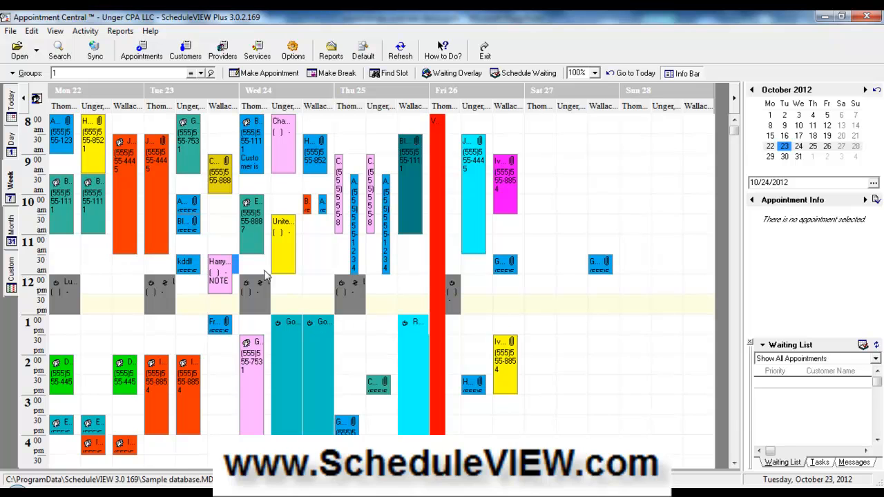
- Open Monday's 9:30 am appointment and choose Show Chart under Customer Info
double_click(89, 197)
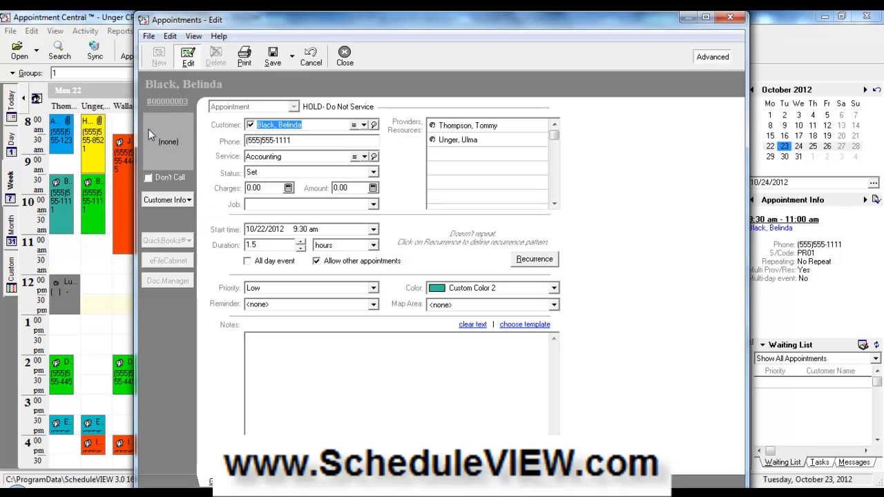
click(188, 200)
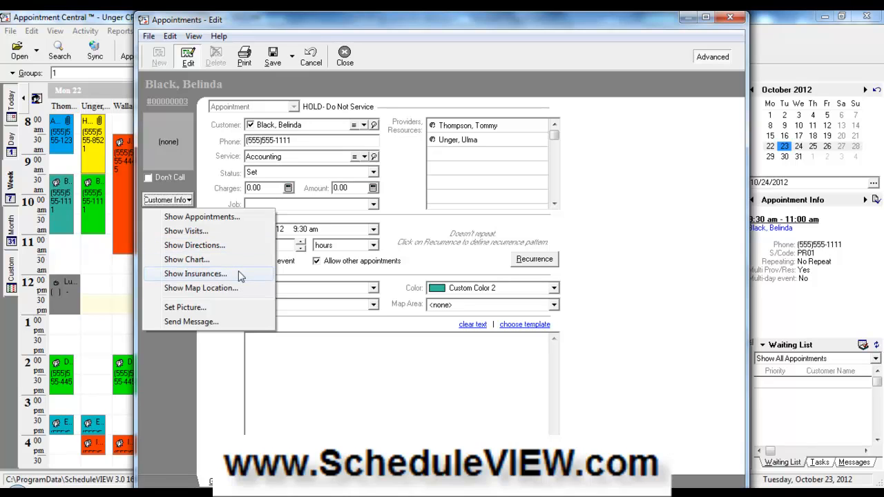
click(203, 260)
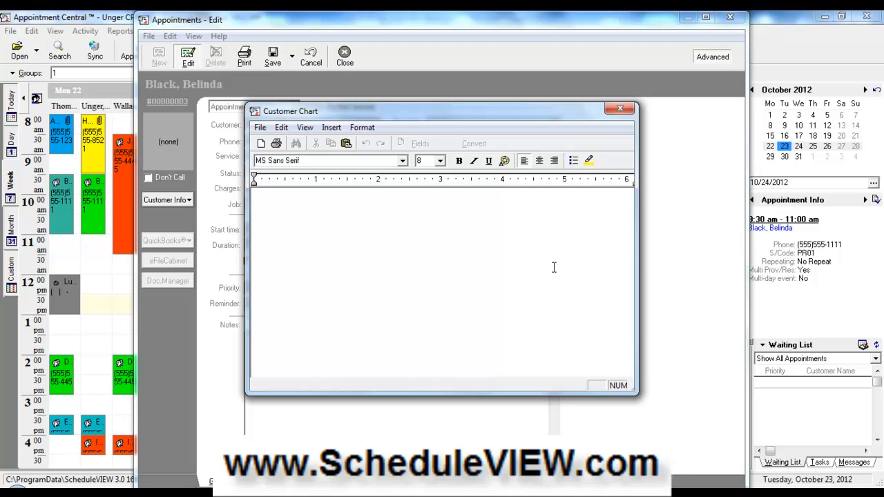
- Close the Customer Chart, keep the status as Set, and close the appointment unchanged
click(625, 106)
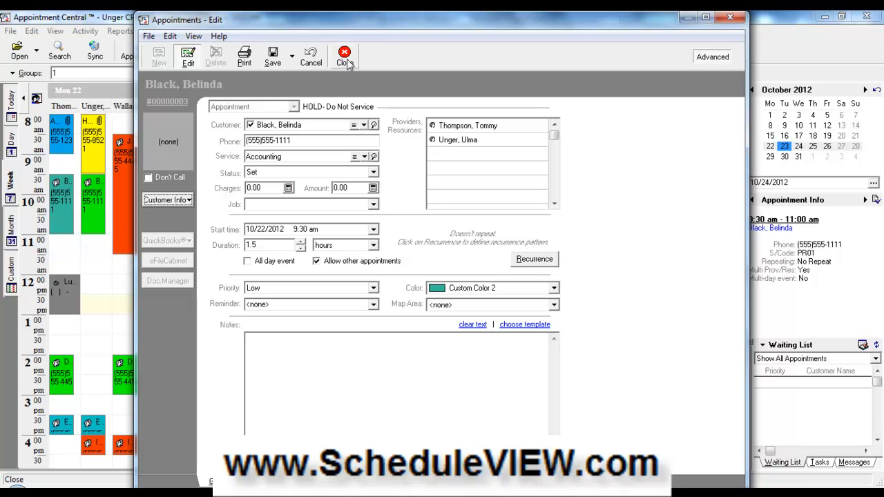
click(373, 173)
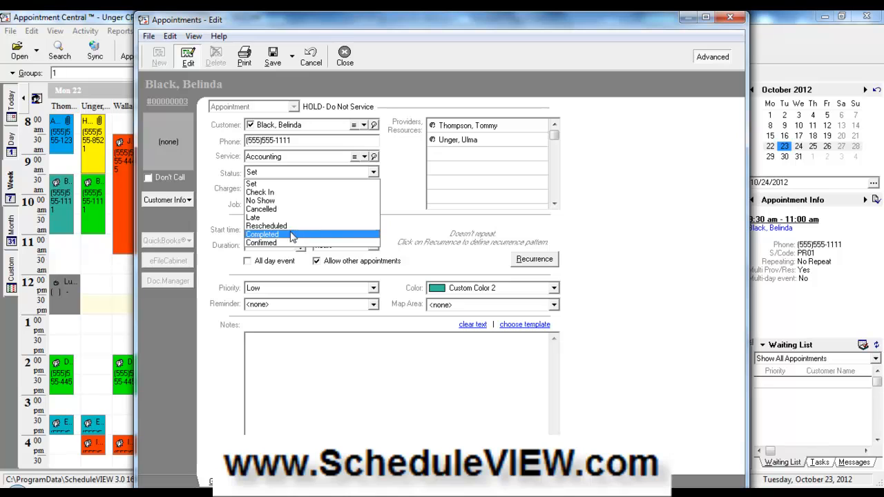
click(406, 196)
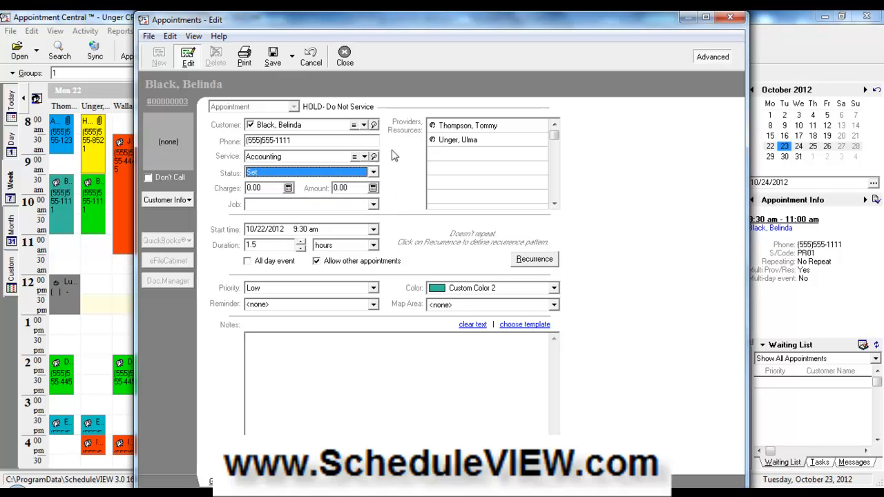
click(344, 55)
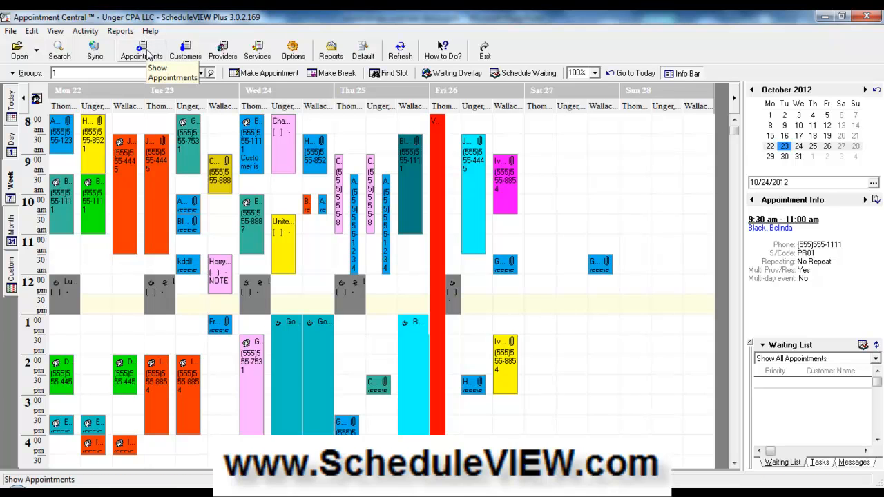
click(142, 51)
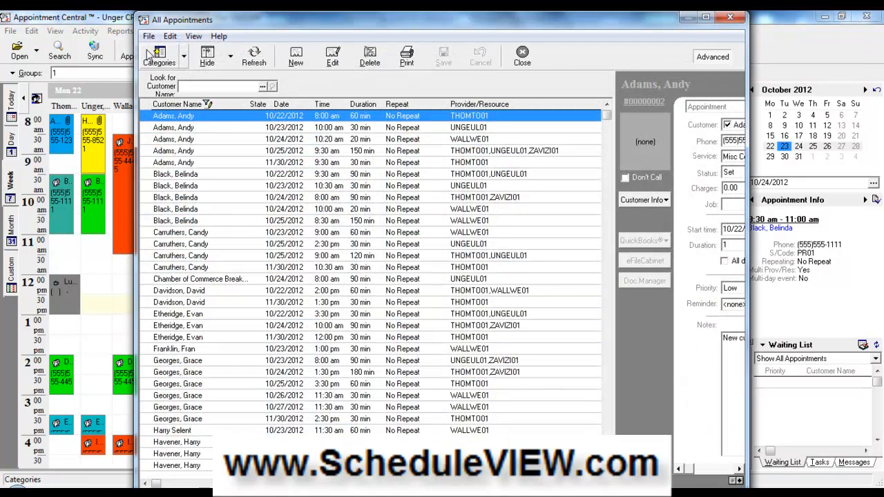
drag(211, 24, 179, 60)
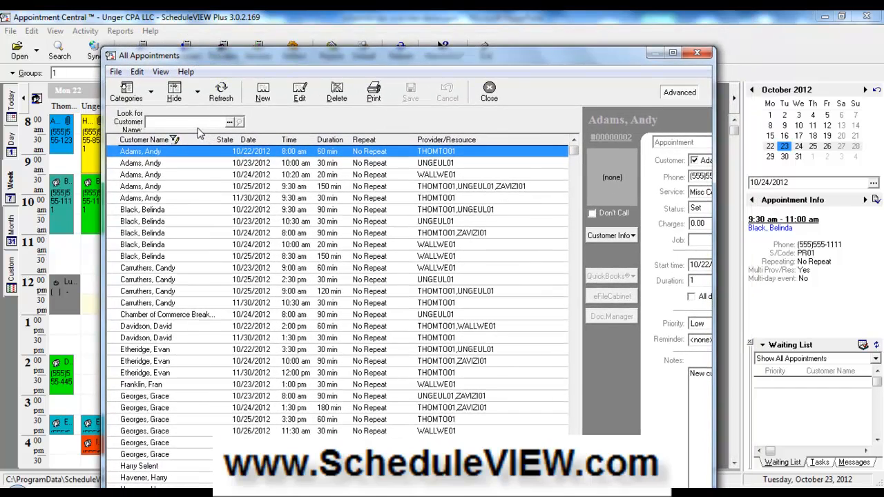
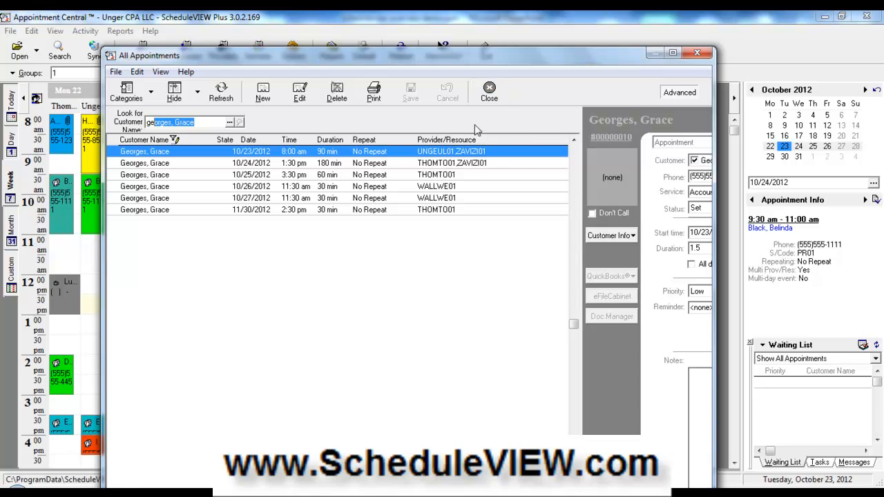
click(492, 91)
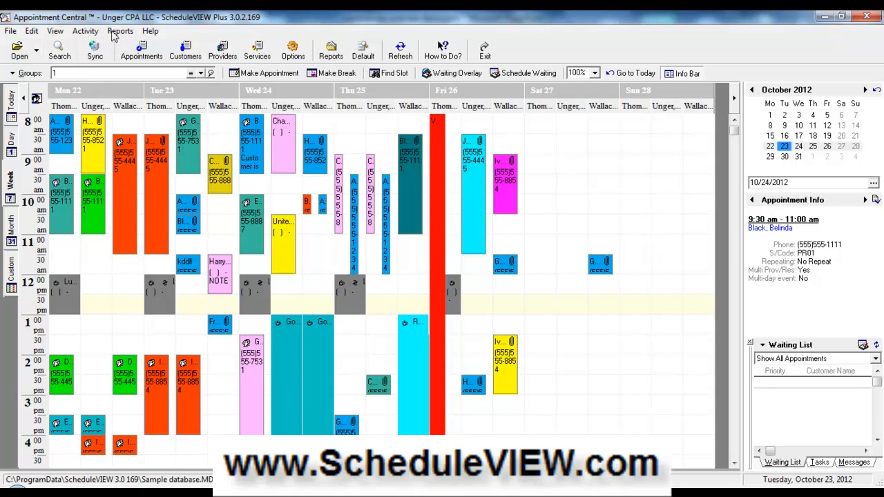
- Start printing today's appointments from Reports, then cancel the Print dialog without printing
click(114, 32)
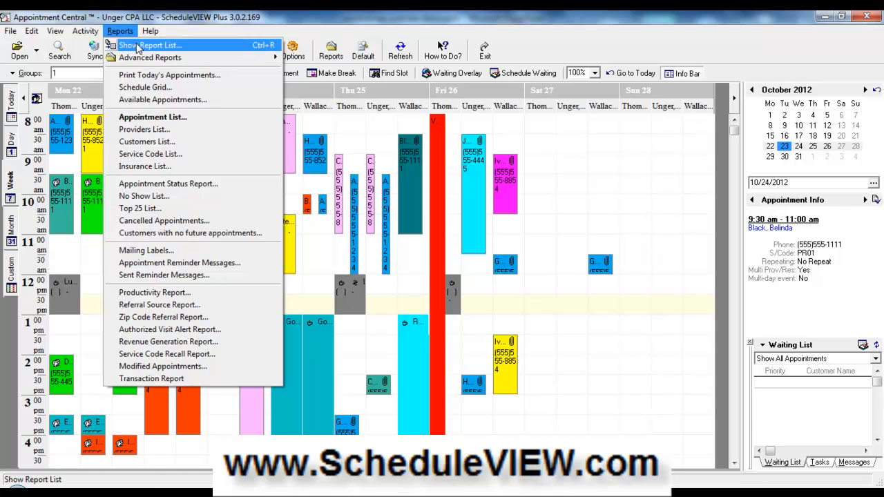
click(217, 80)
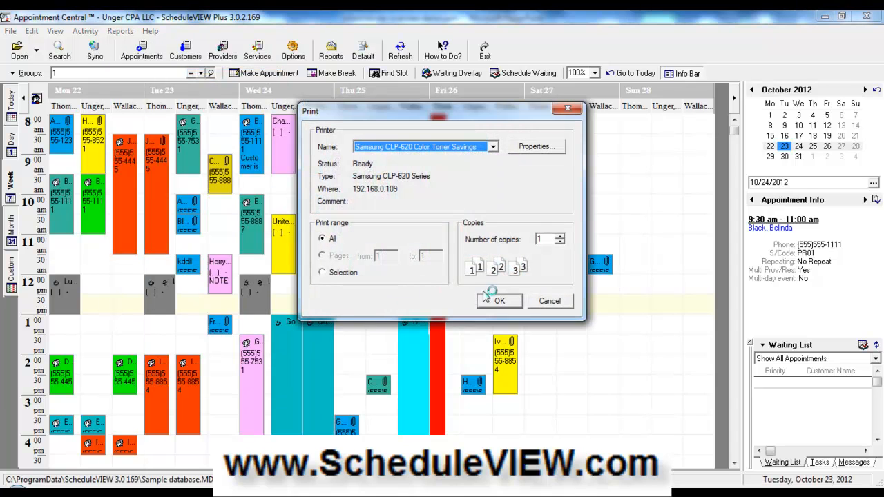
click(550, 302)
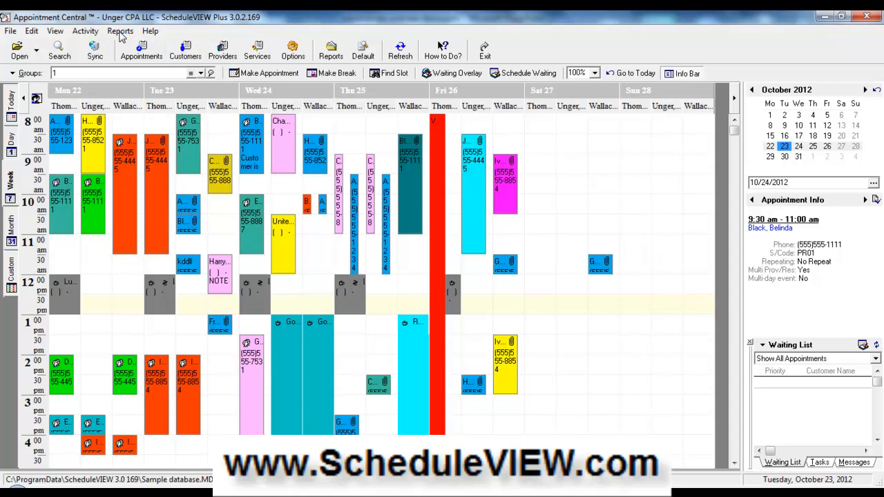
- Preview the Appointment List report for October 22–28, 2012, then close the preview
click(120, 32)
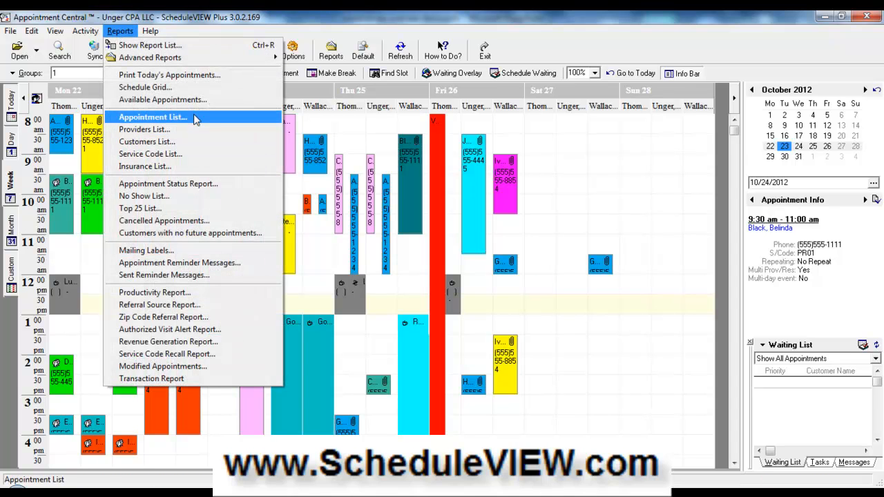
click(153, 117)
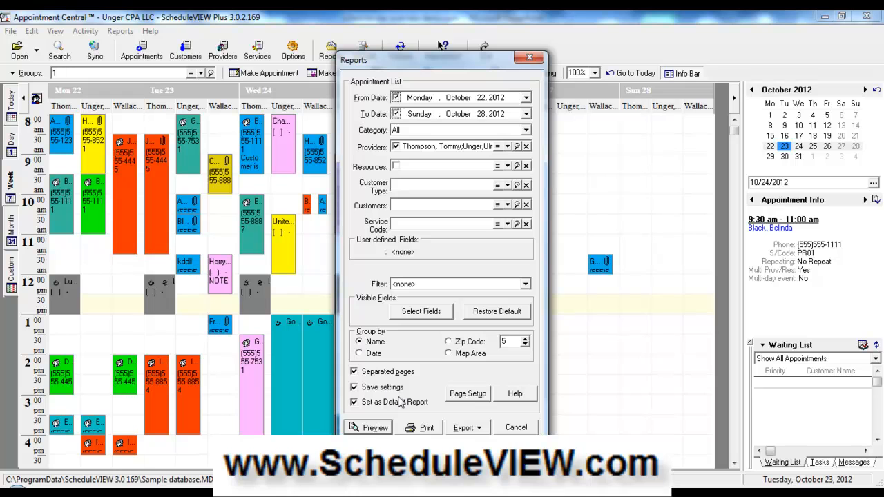
click(374, 428)
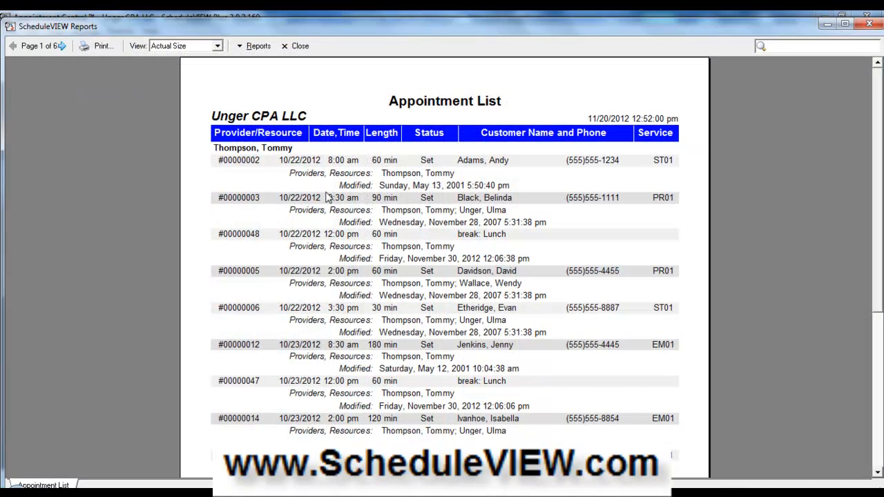
click(301, 47)
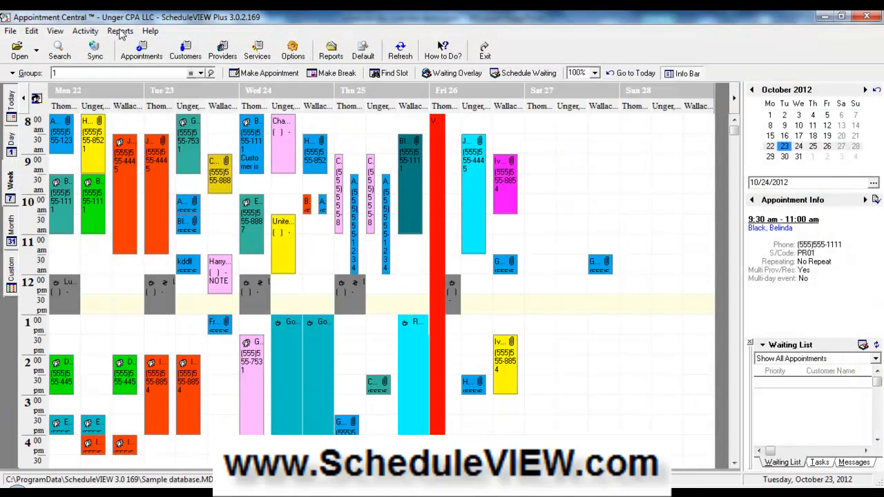
- Preview the week's Schedule Grid report, then close the preview
click(120, 32)
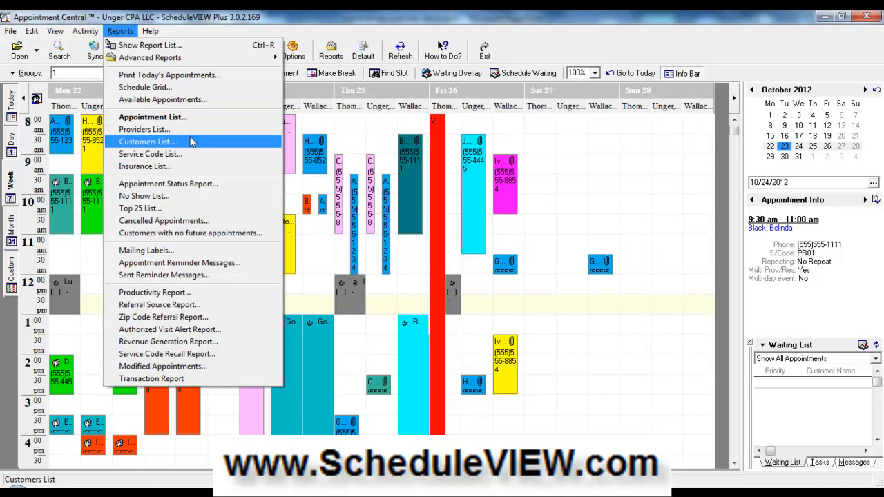
click(194, 93)
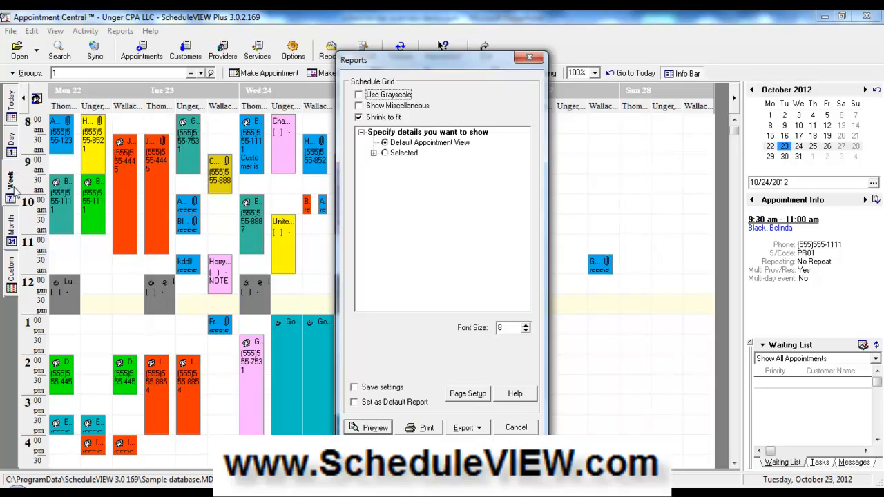
click(373, 427)
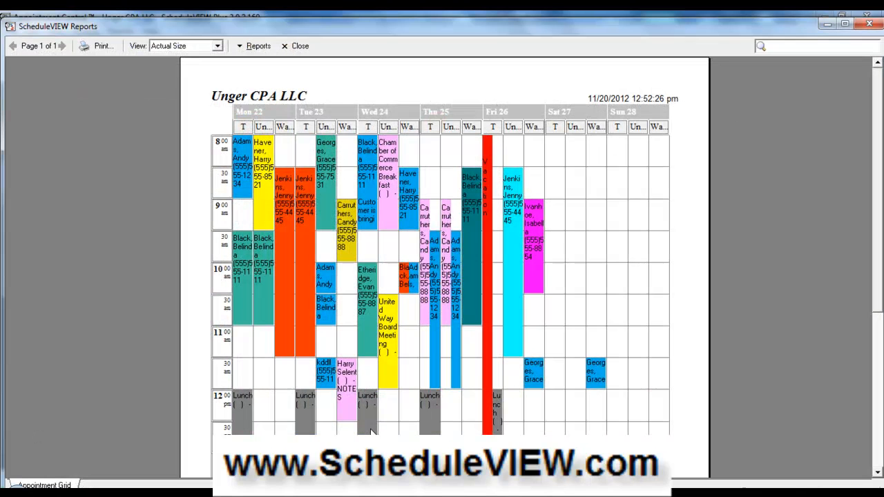
click(298, 46)
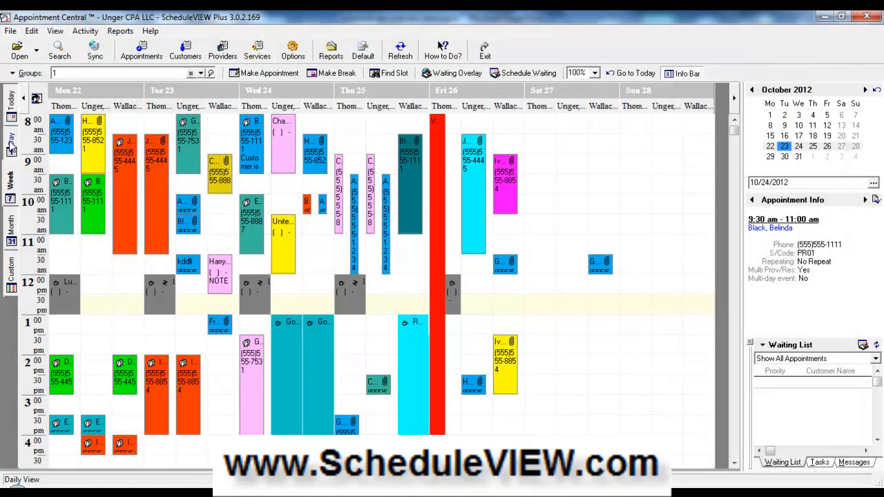
- Switch to the October 23 Day view and preview its one-page Schedule Grid report
click(11, 141)
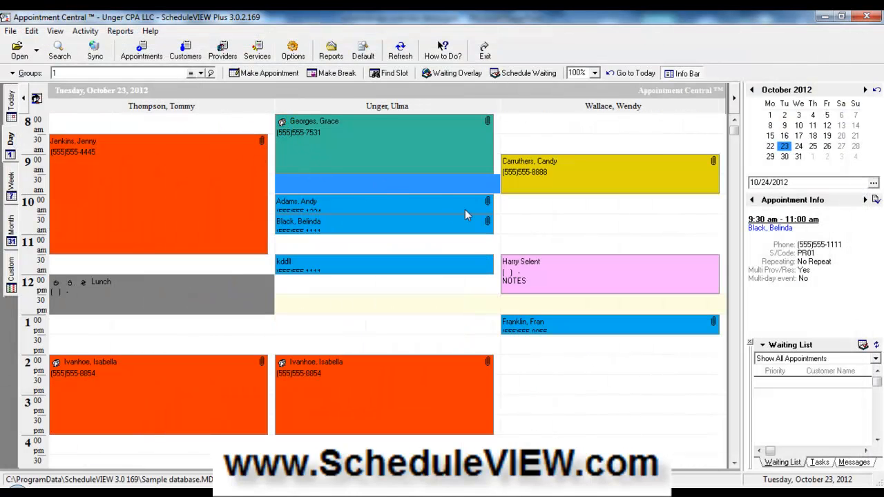
click(121, 31)
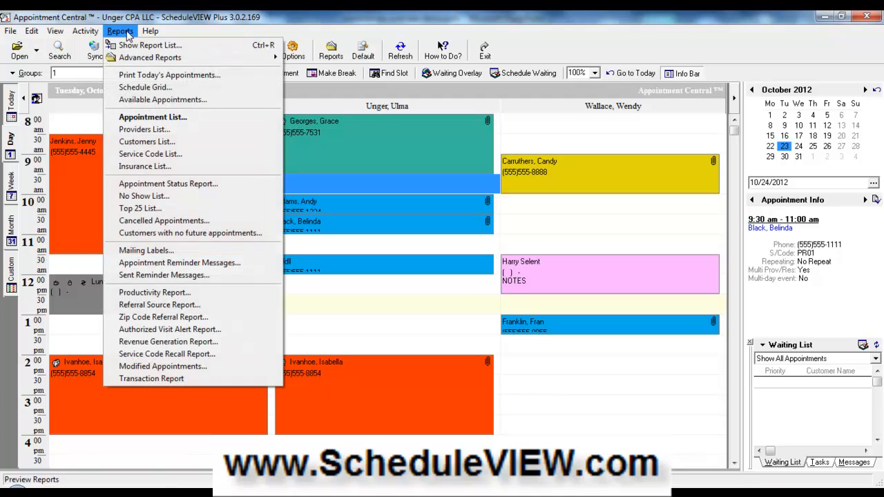
click(213, 88)
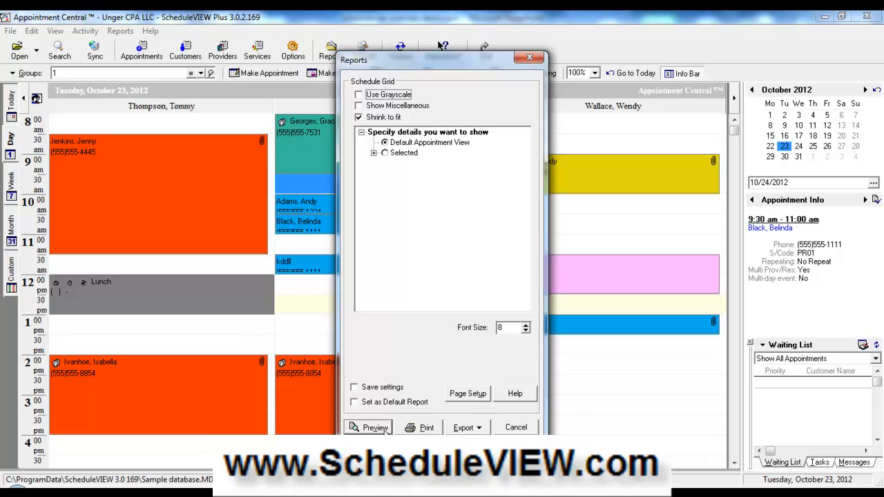
click(383, 428)
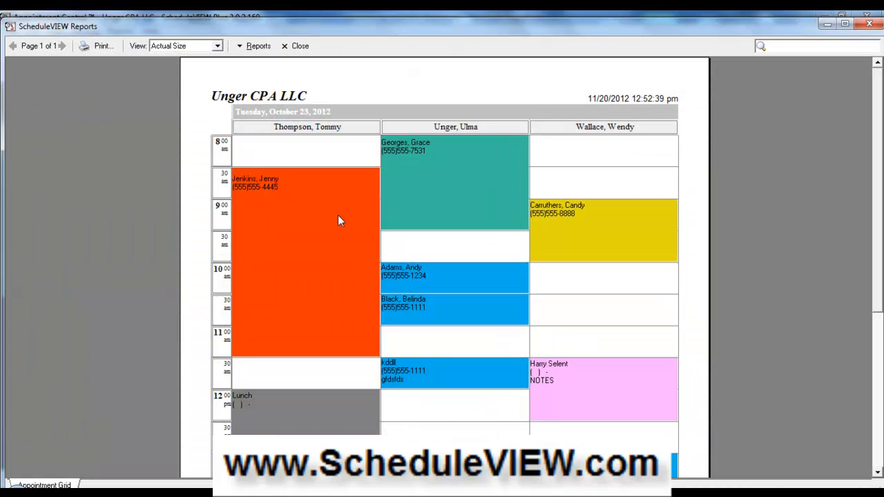
click(301, 46)
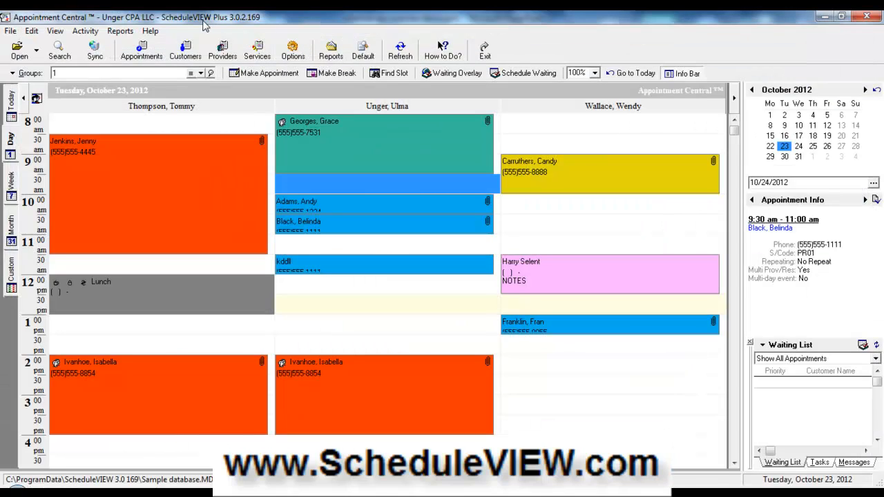
click(117, 31)
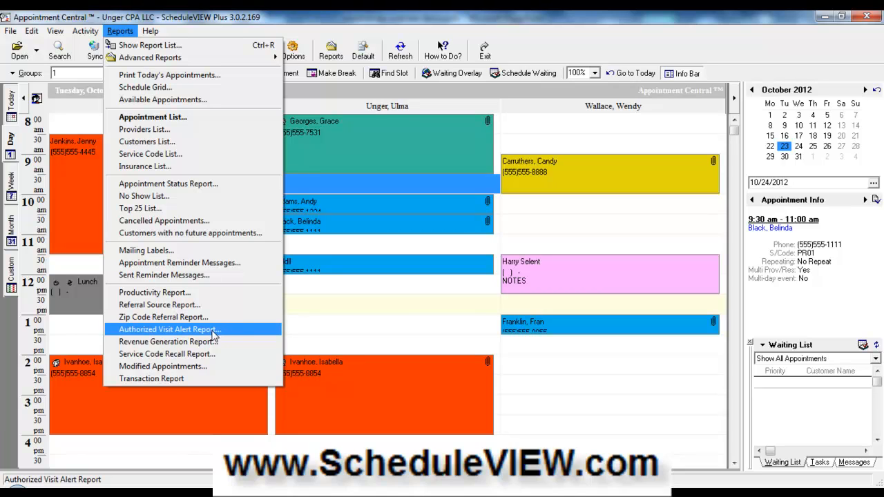
click(260, 170)
- Open the 8:30 appointment's details, review its statuses, and close without changes
click(224, 183)
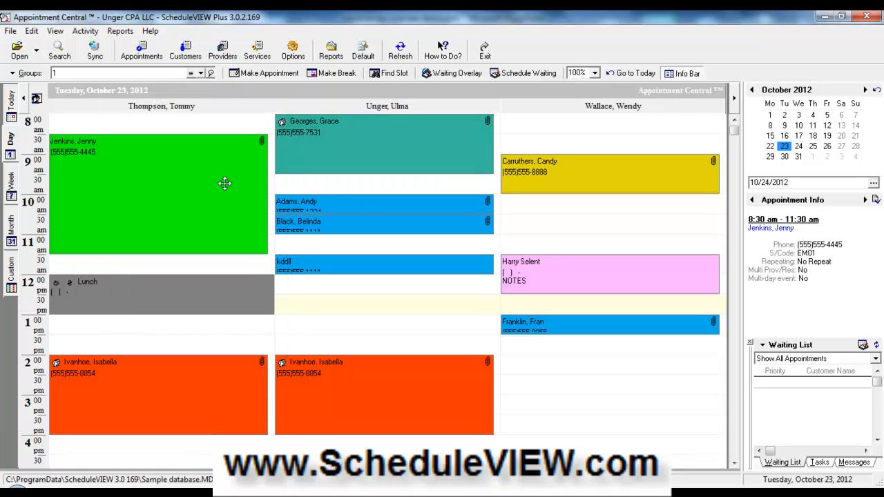
right_click(226, 188)
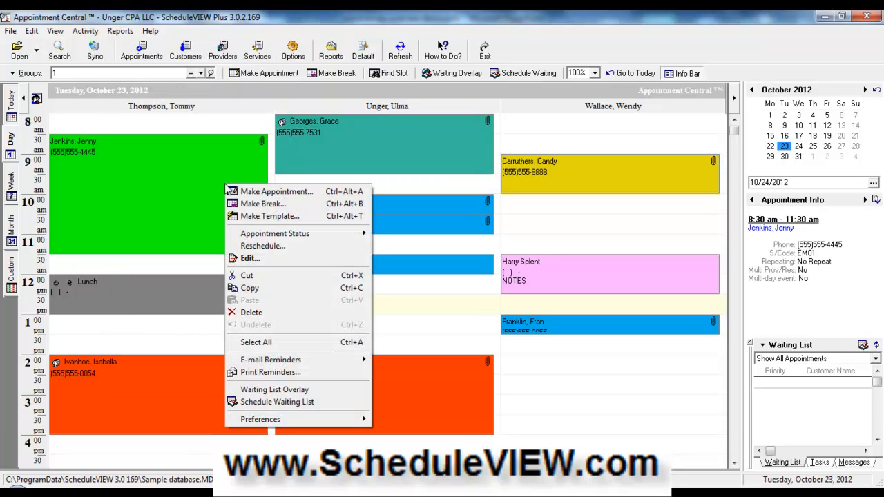
click(166, 201)
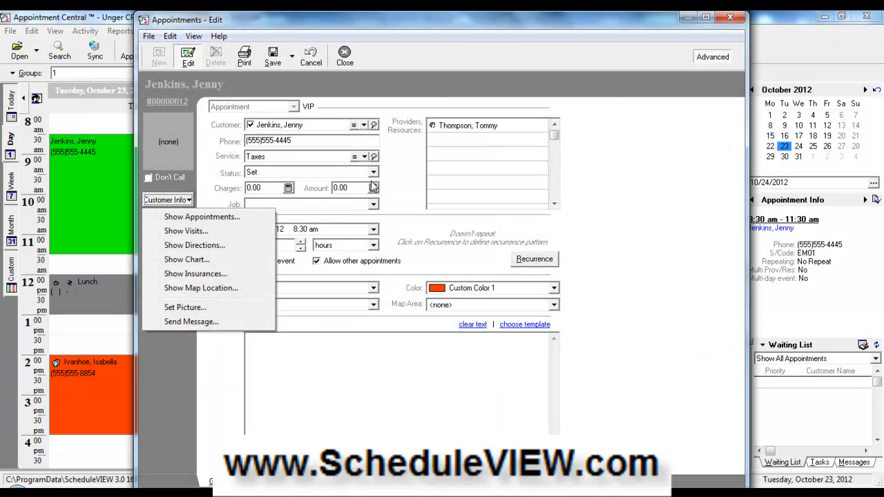
click(373, 172)
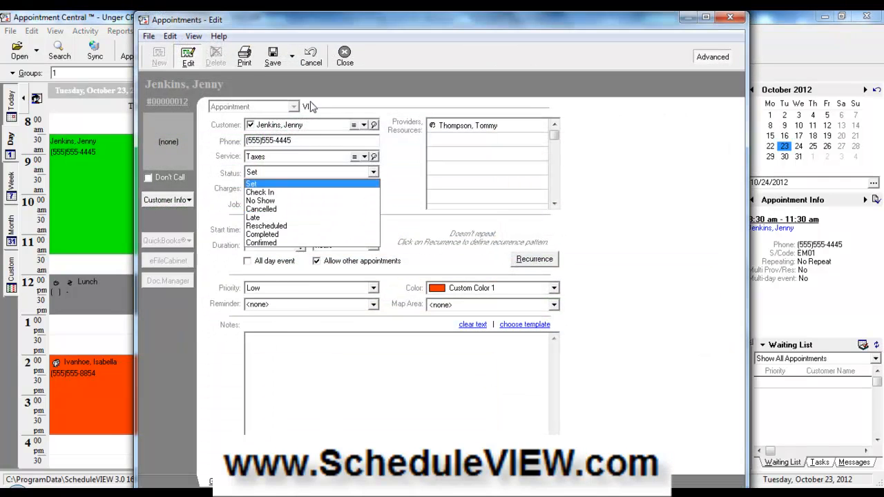
click(346, 58)
click(347, 58)
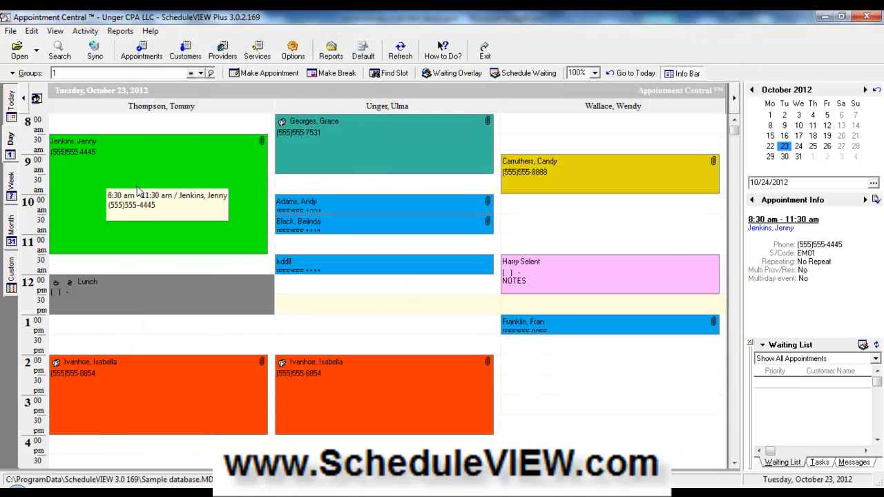
- Set the 8:30–11:30 appointment's status to Completed from its right-click menu
right_click(137, 187)
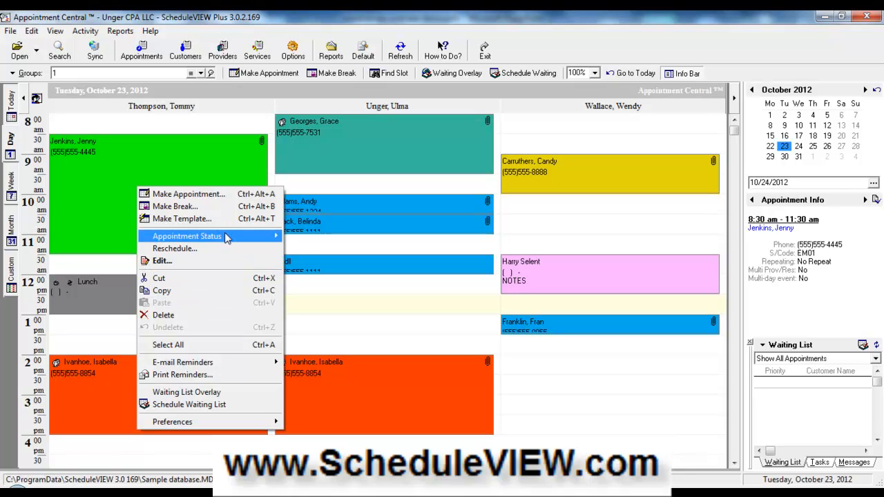
mouse_move(232, 240)
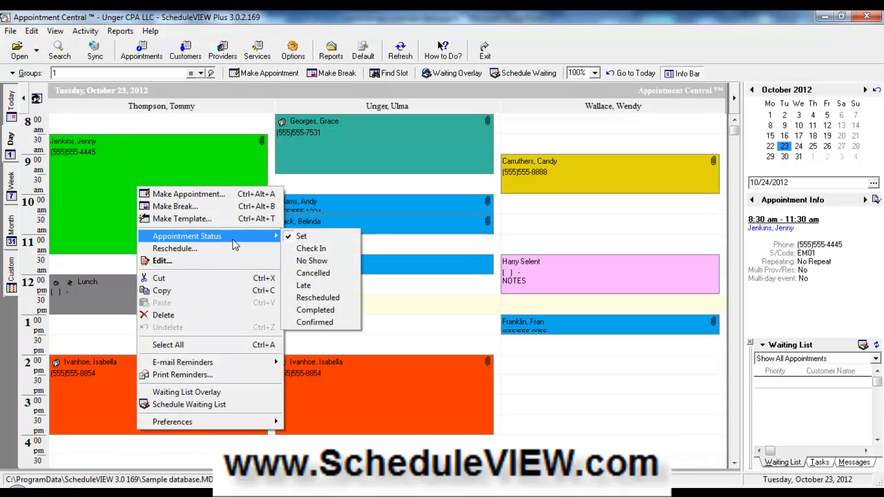
click(120, 179)
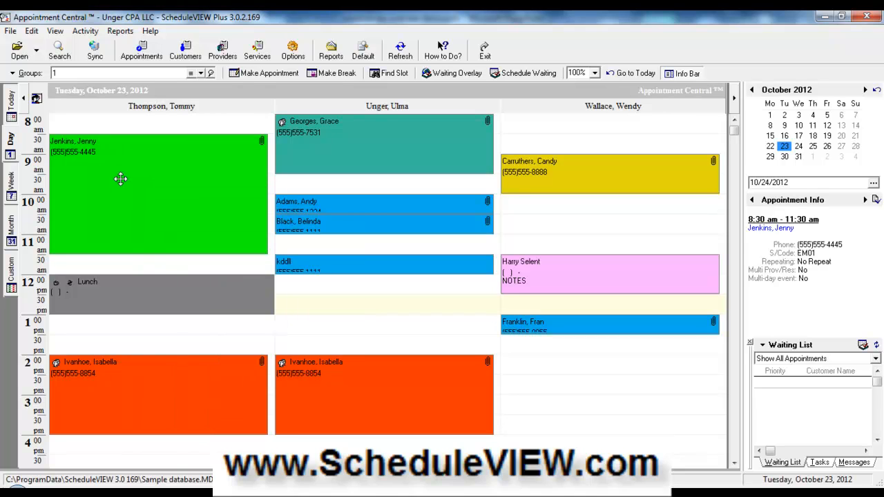
right_click(120, 178)
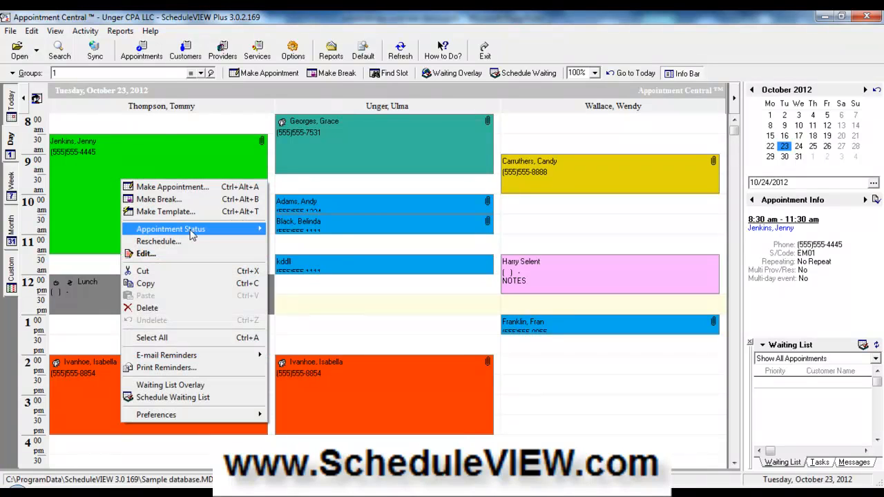
mouse_move(210, 232)
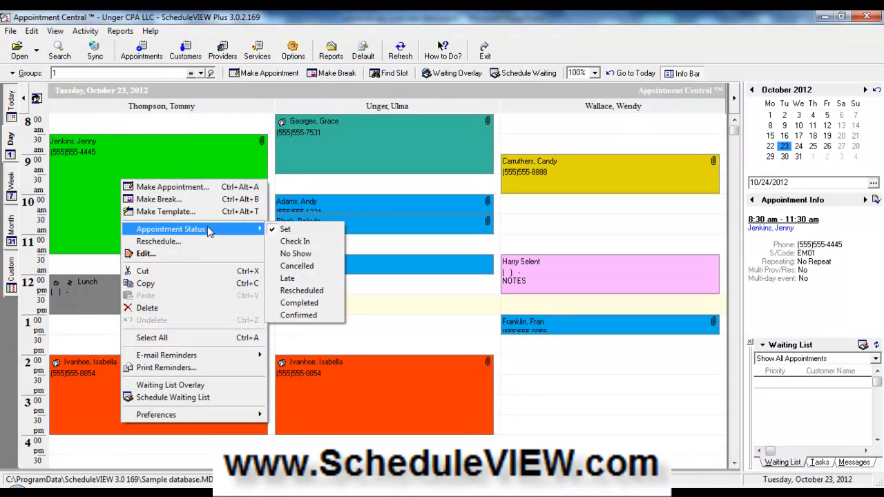
click(313, 308)
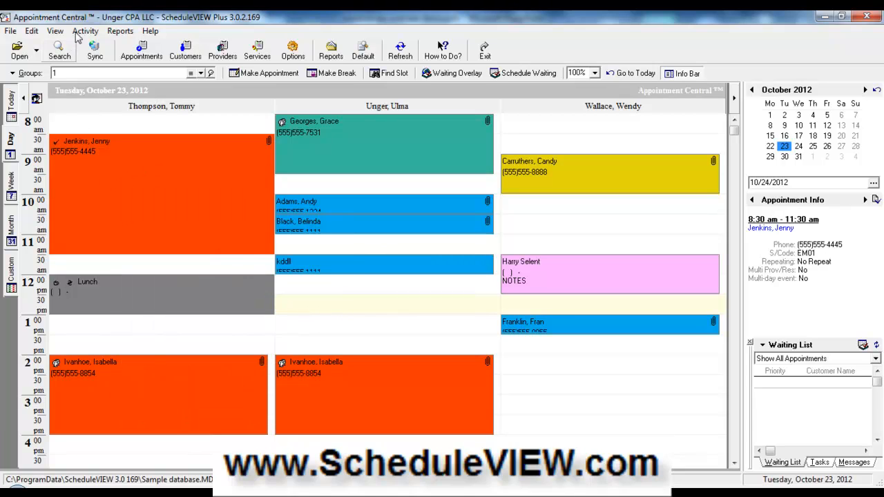
- Check the completed 8:30 appointment's details, then bring up the Reports list again
click(120, 31)
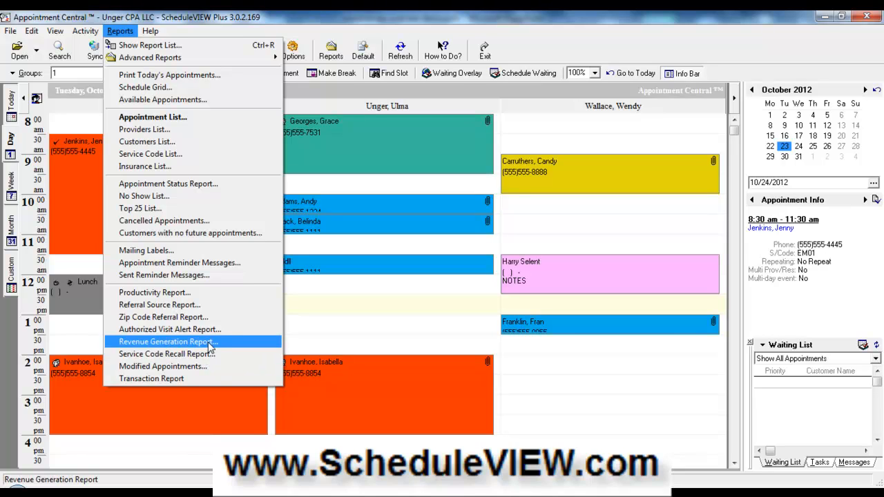
click(427, 145)
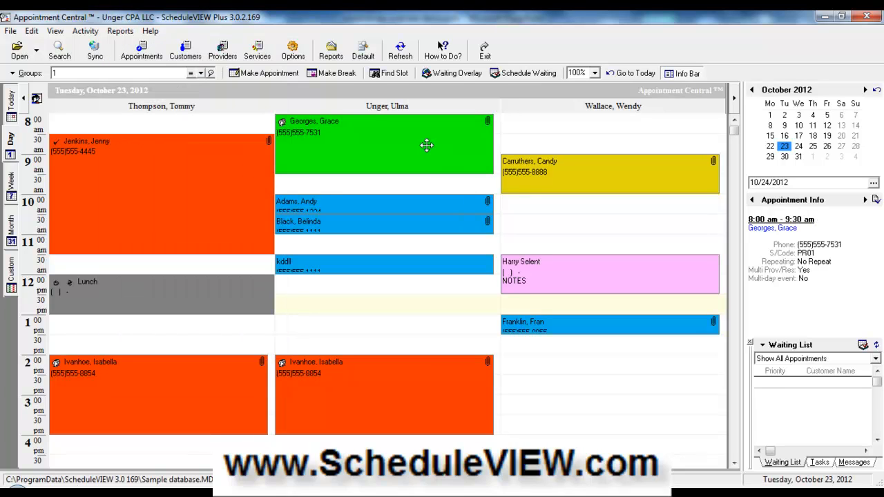
double_click(129, 190)
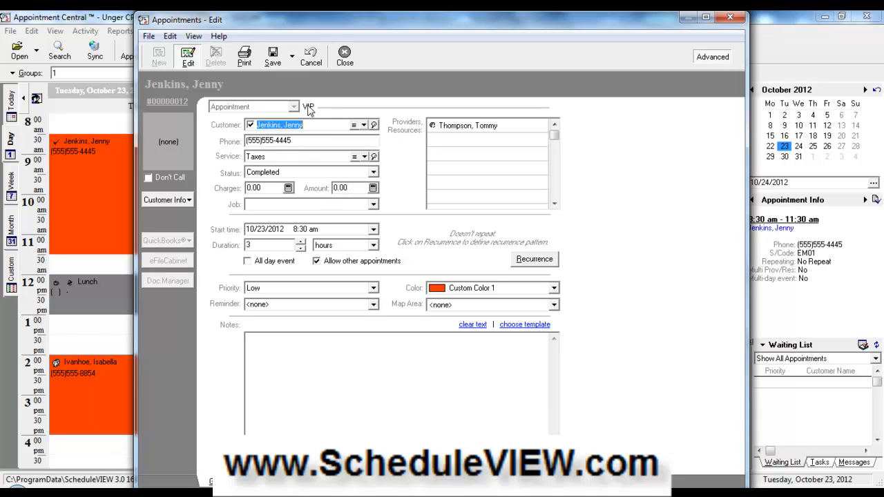
click(345, 55)
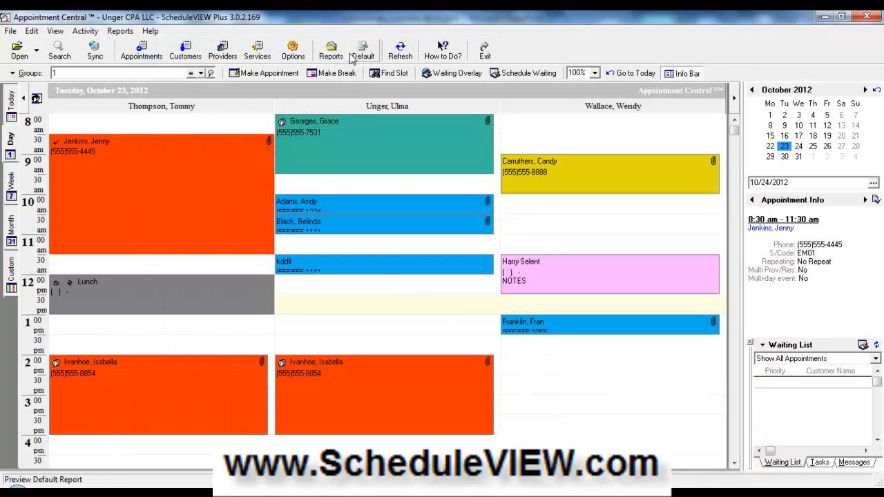
click(120, 31)
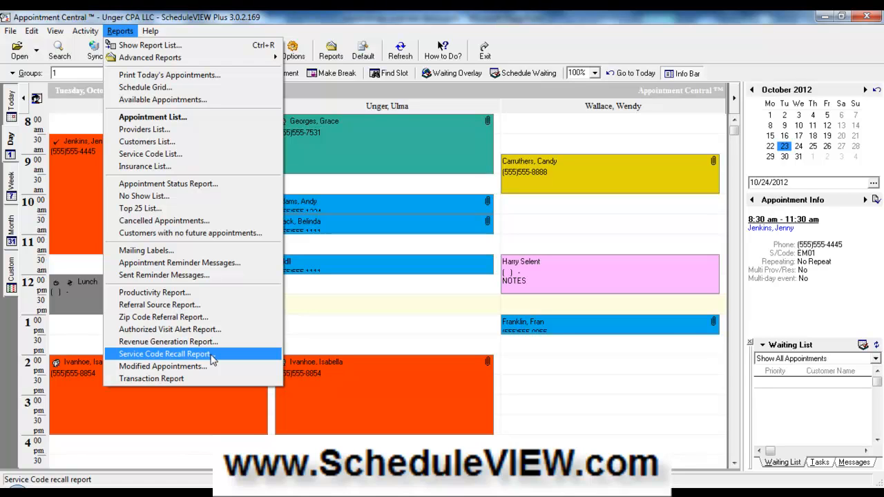
- Fill the Service Code Recall Report with service code Accounting and period 6m, then cancel
click(212, 358)
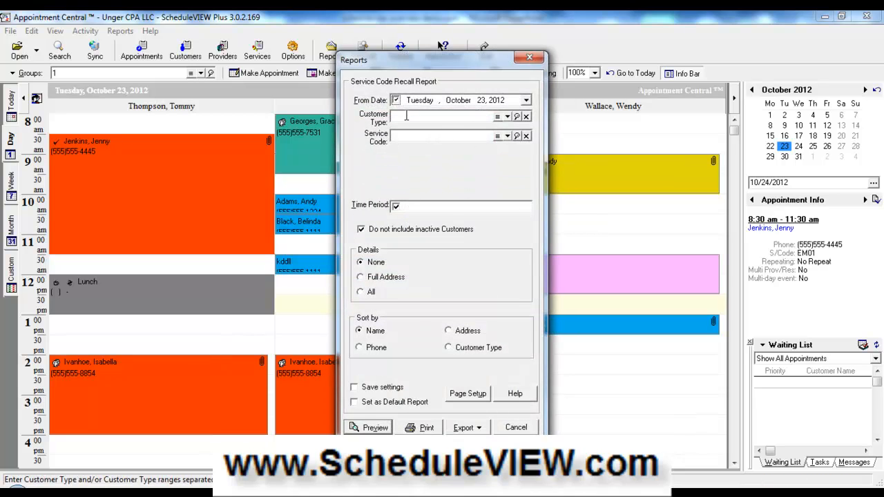
click(498, 138)
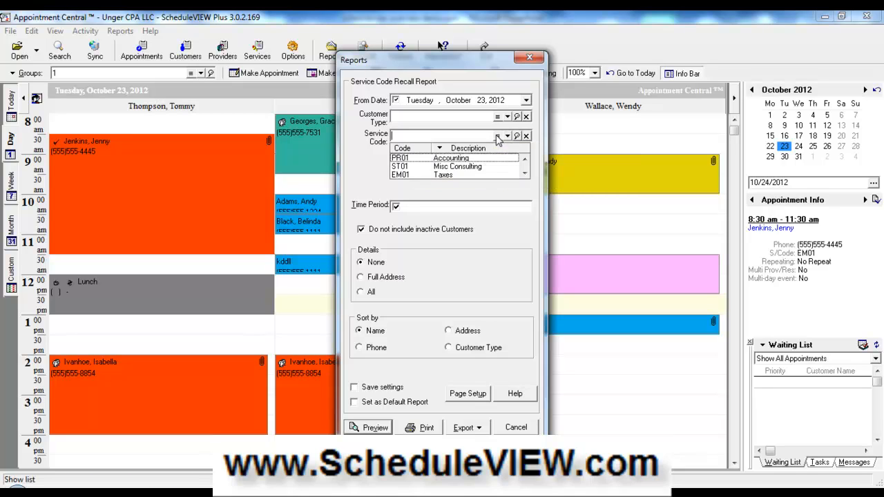
click(451, 158)
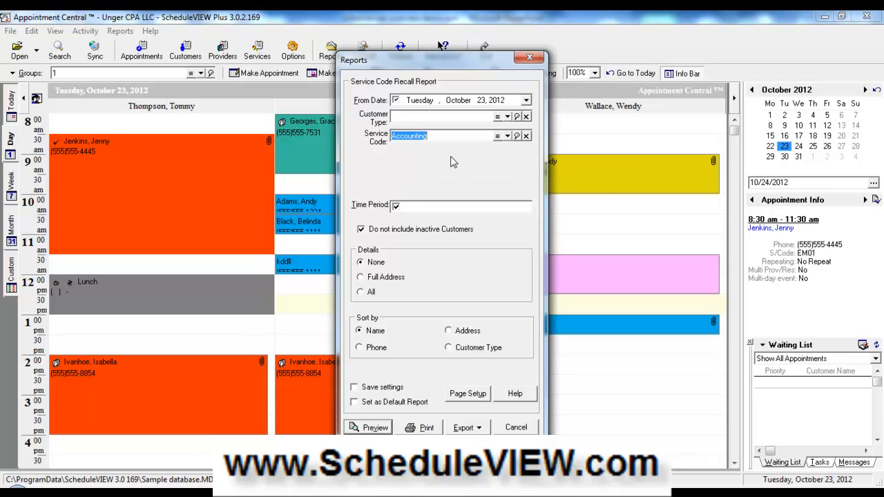
click(432, 117)
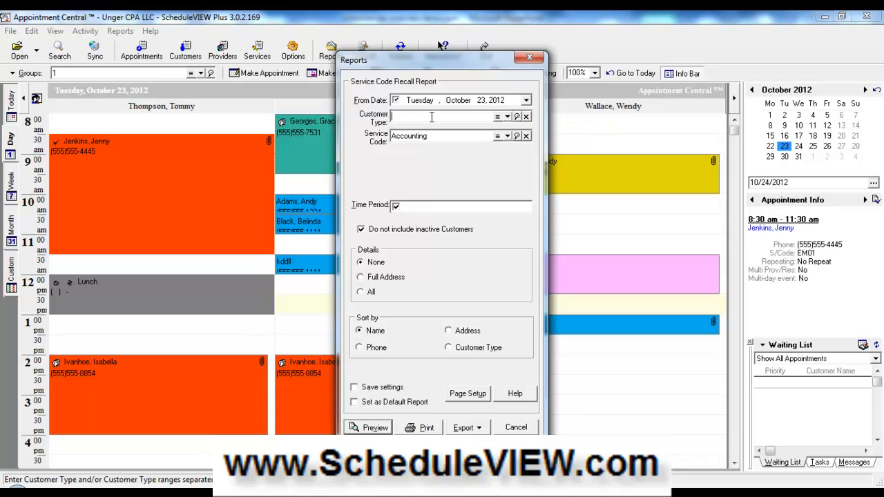
click(435, 208)
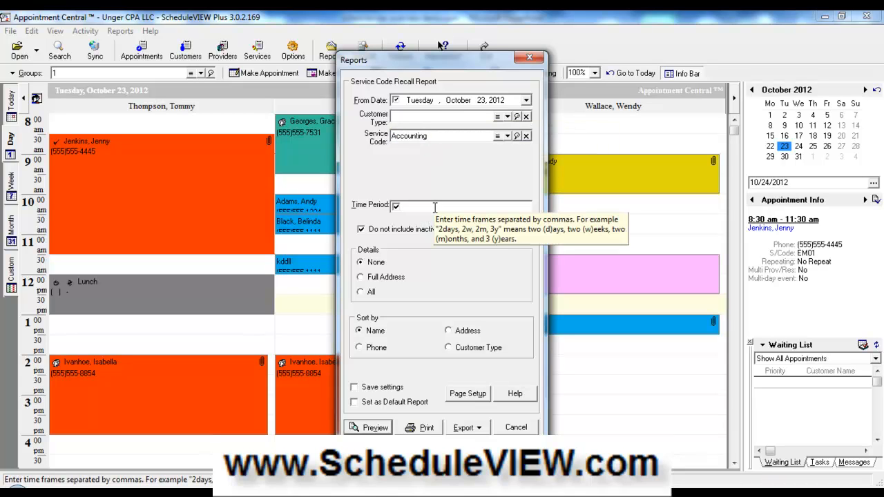
text(6m)
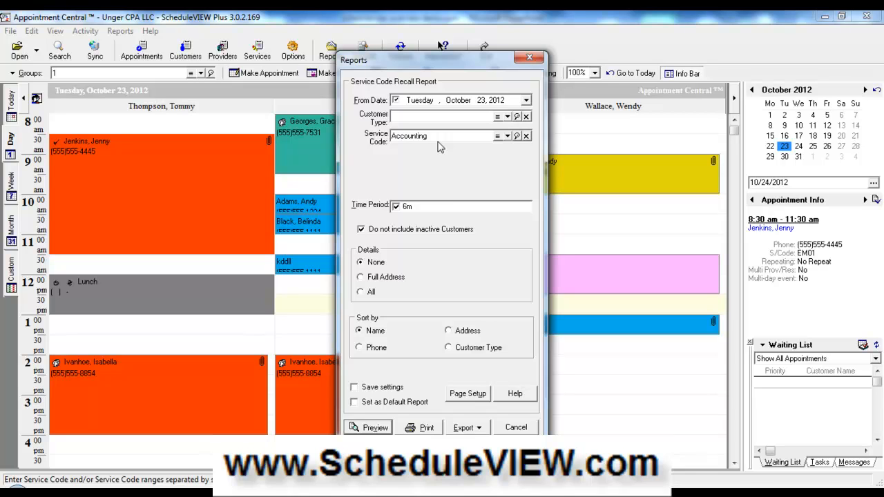
click(516, 428)
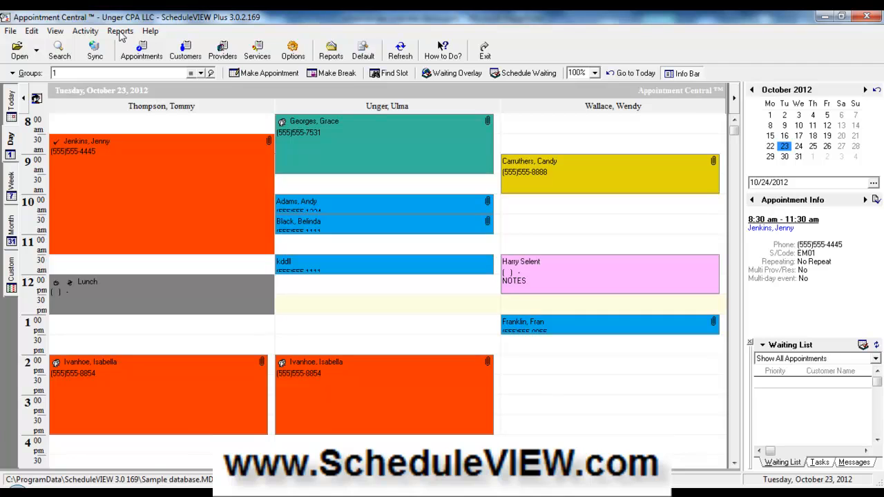
- Show the Advanced Reports submenu, listing Routing Schedule through Waiting List Report
click(120, 31)
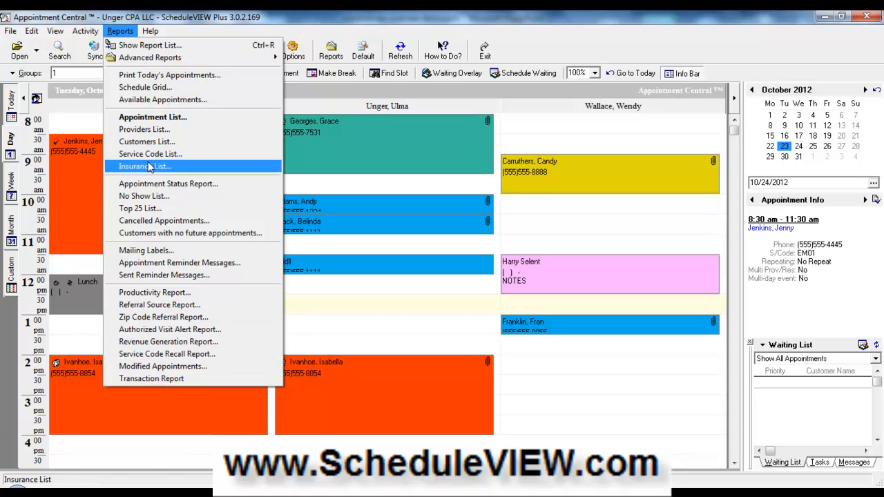
mouse_move(203, 61)
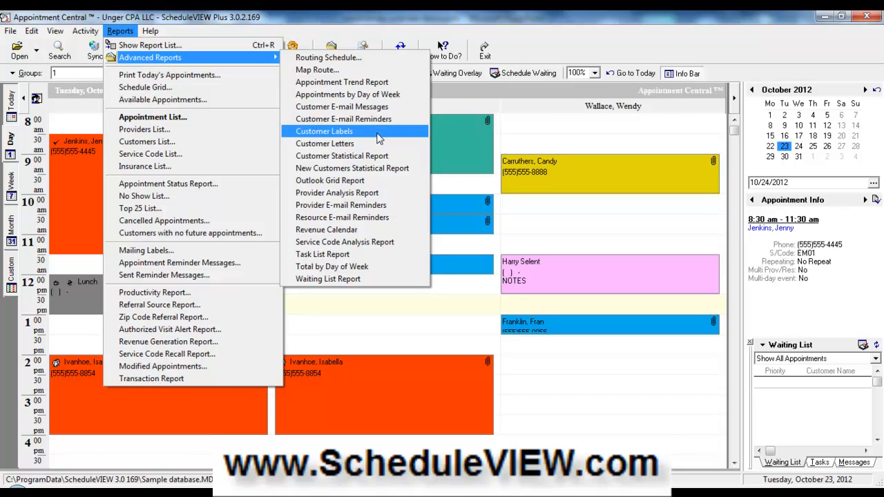
- Preview the October 23 Outlook Grid Report as a Work Week, then close the hung window
click(405, 182)
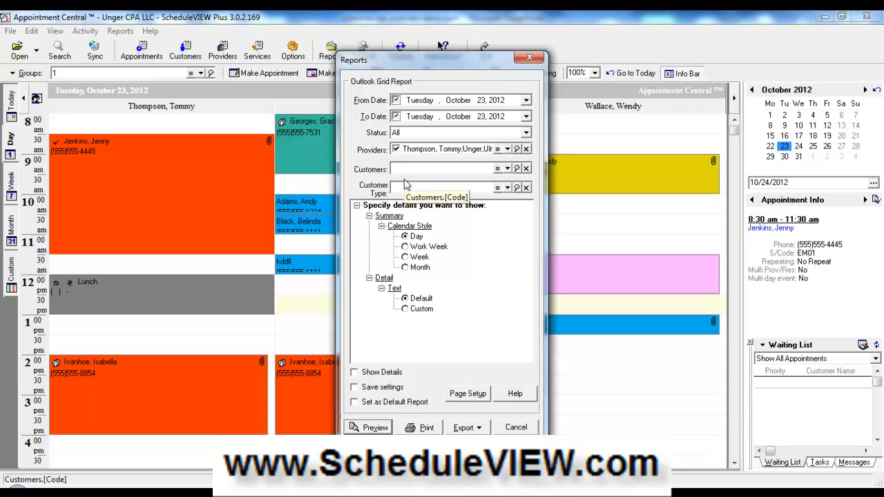
click(405, 248)
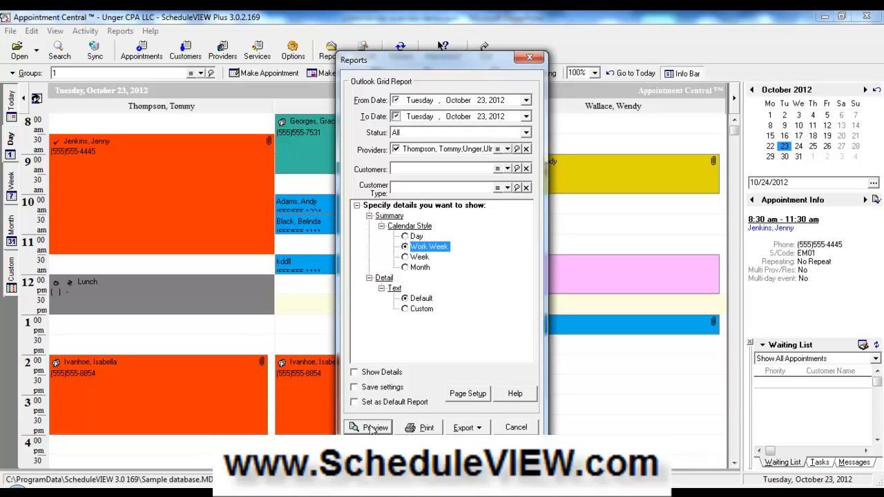
click(372, 428)
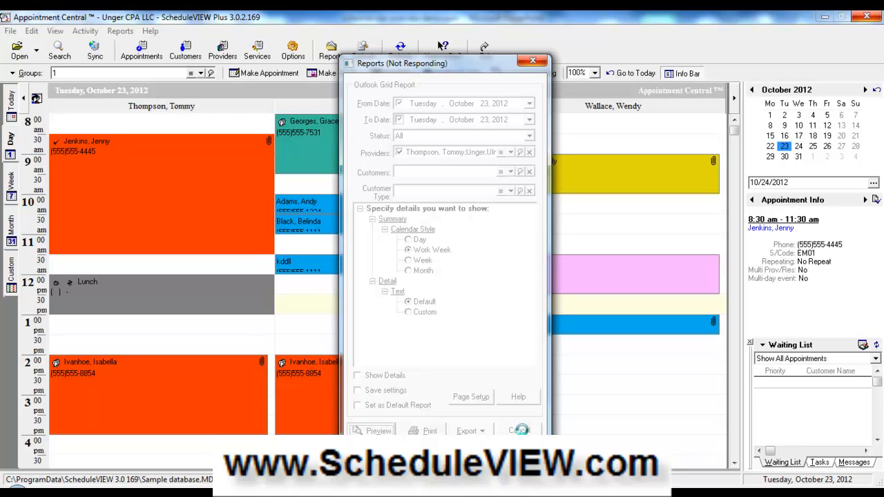
click(536, 62)
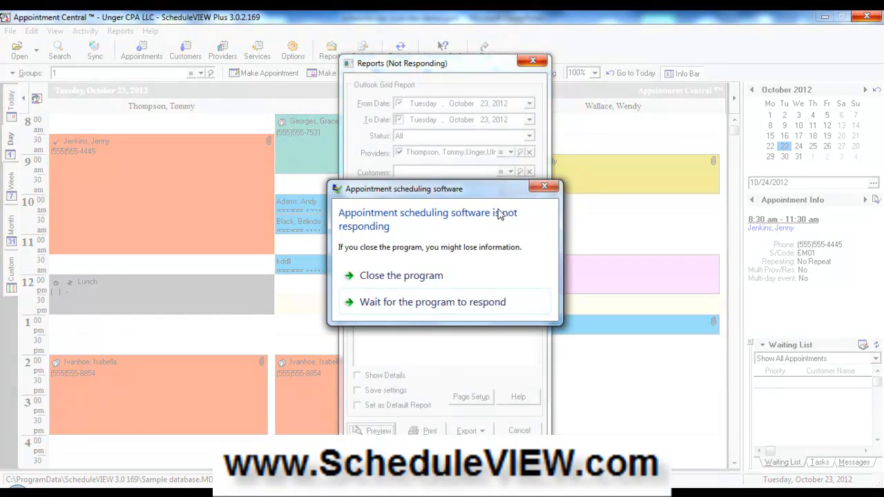
- Force-close the frozen program and relaunch ScheduleVIEW 3 from the Start menu
click(425, 277)
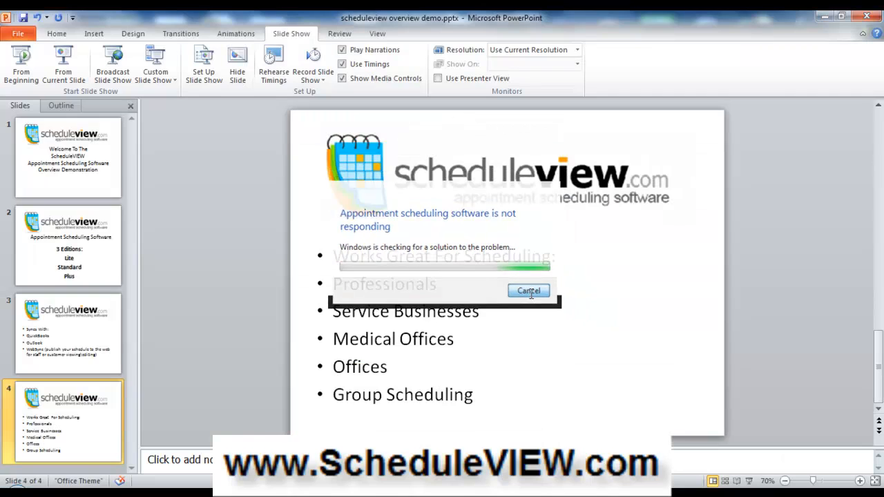
click(21, 485)
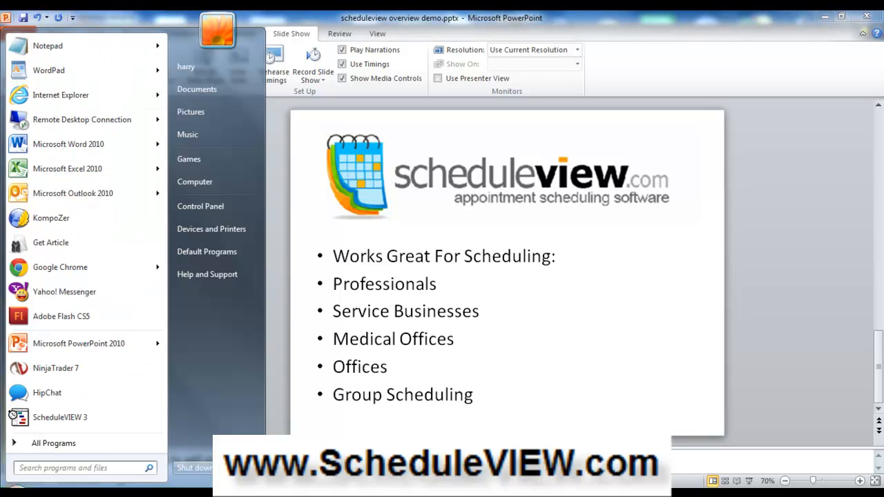
click(59, 417)
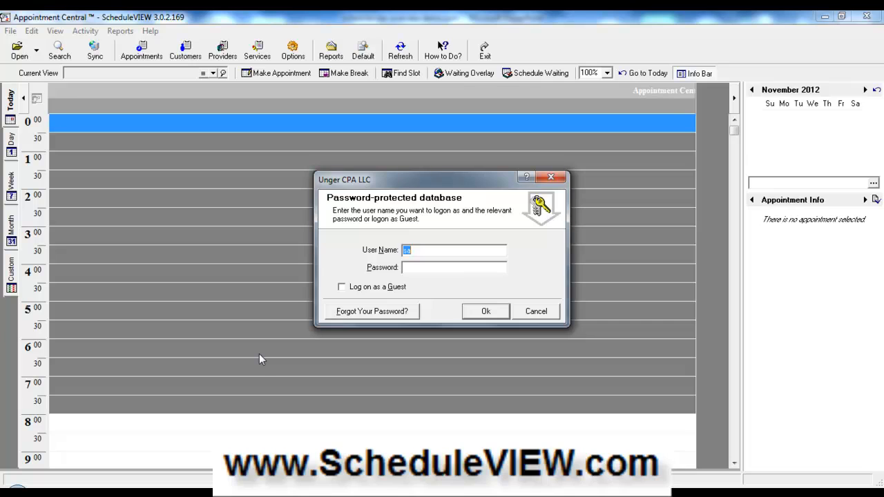
- Log in to the database with the account password
key(Tab)
text(*)
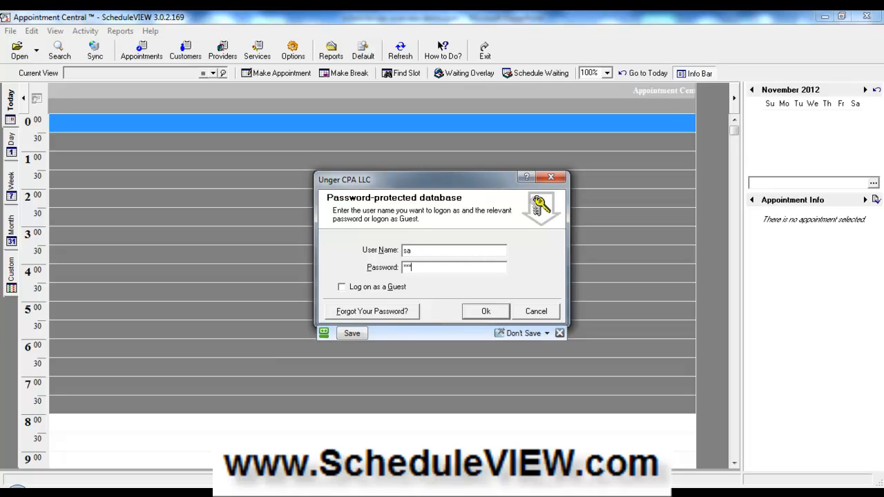
key(Return)
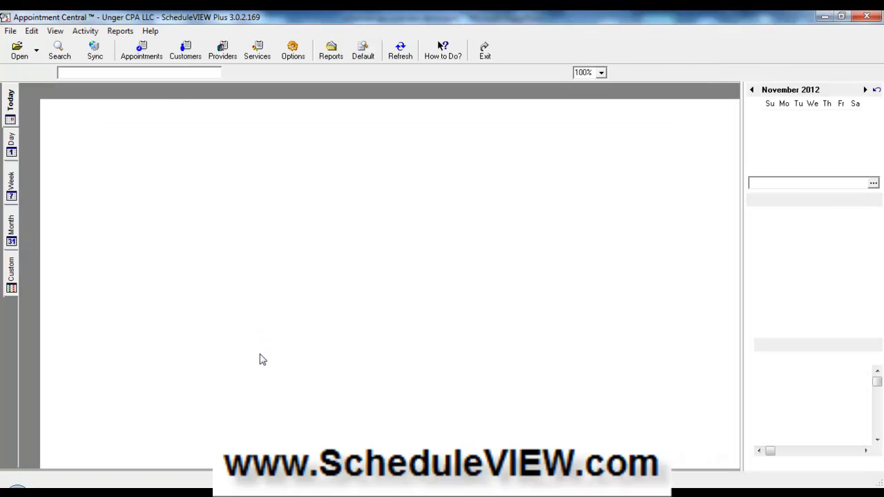
- View schedules by Groups and pick October 23, 2012 in the mini calendar
click(43, 73)
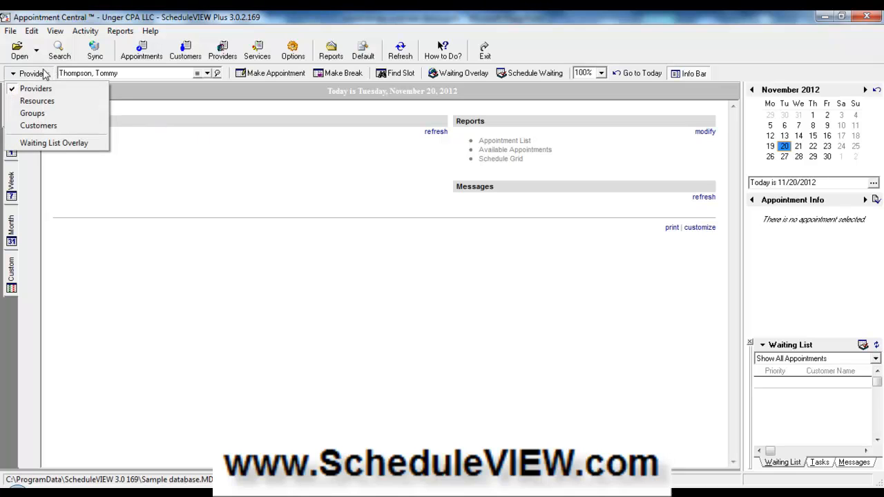
click(47, 114)
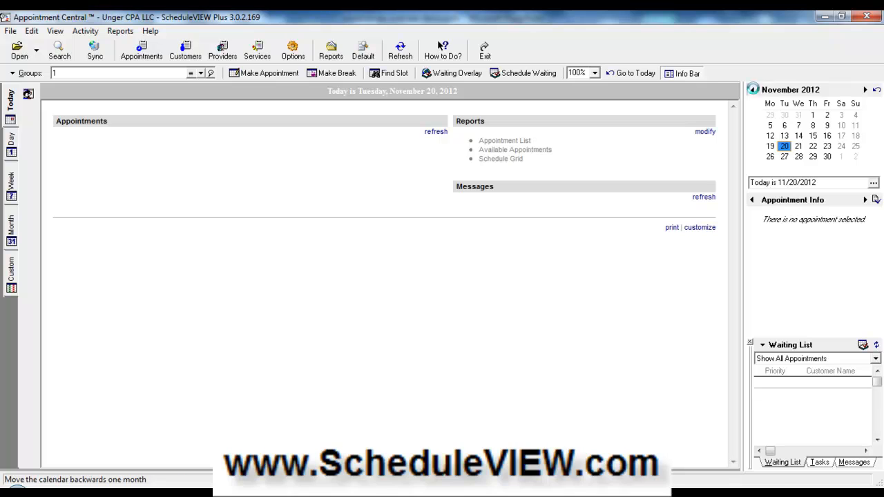
click(752, 89)
click(784, 148)
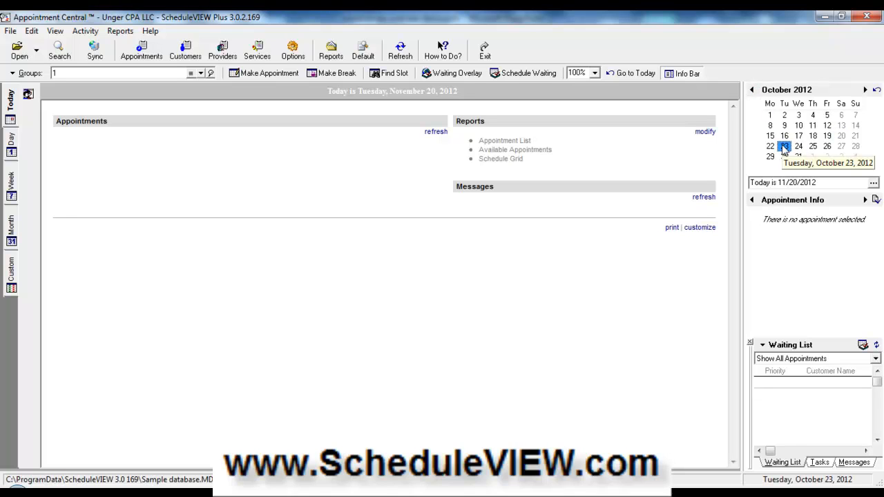
- Switch to the October 22–28 week view and dismiss the Advanced Reports menu unused
click(8, 178)
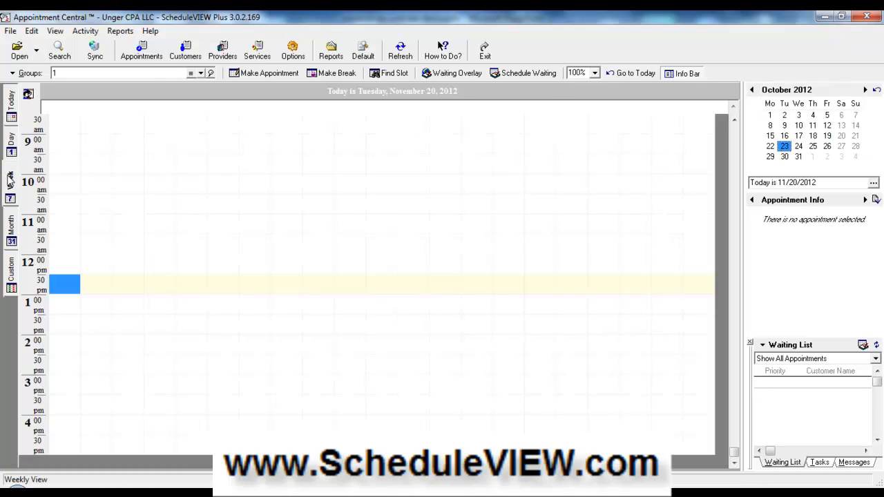
click(120, 32)
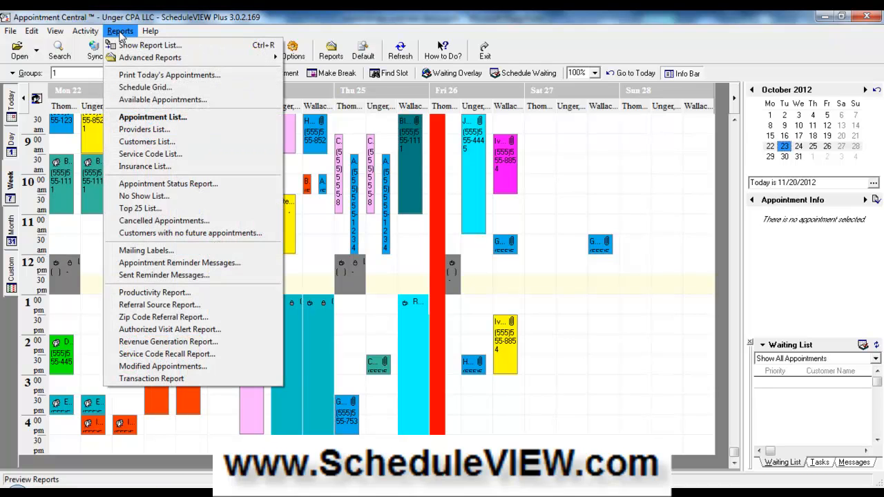
mouse_move(254, 65)
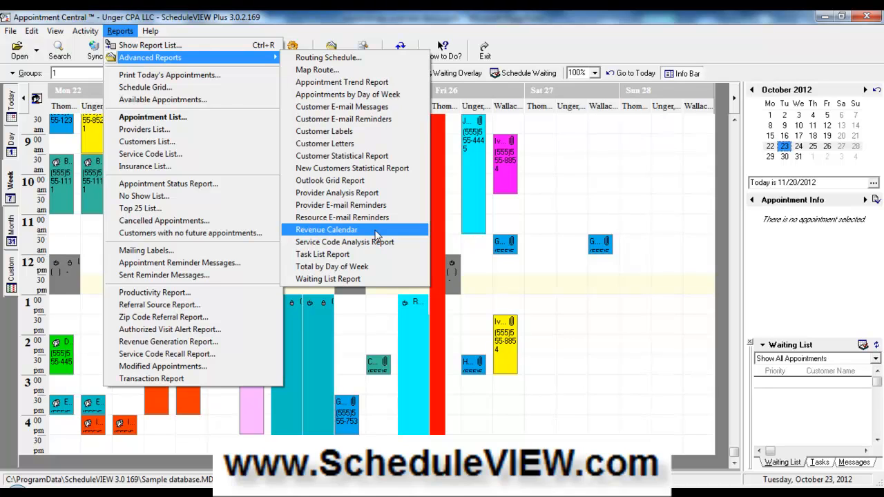
click(601, 145)
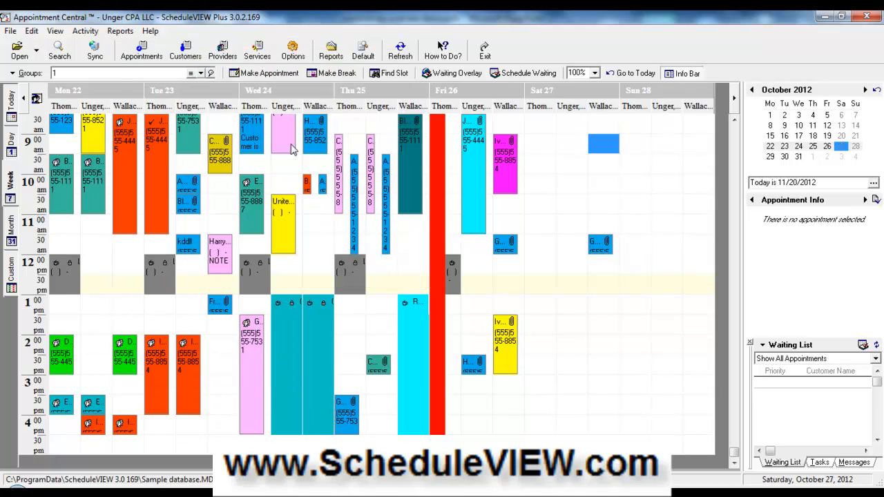
- Show the Tuesday, October 23, 2012 day view, check the 8:30 am appointment, then open Advanced Reports
click(12, 143)
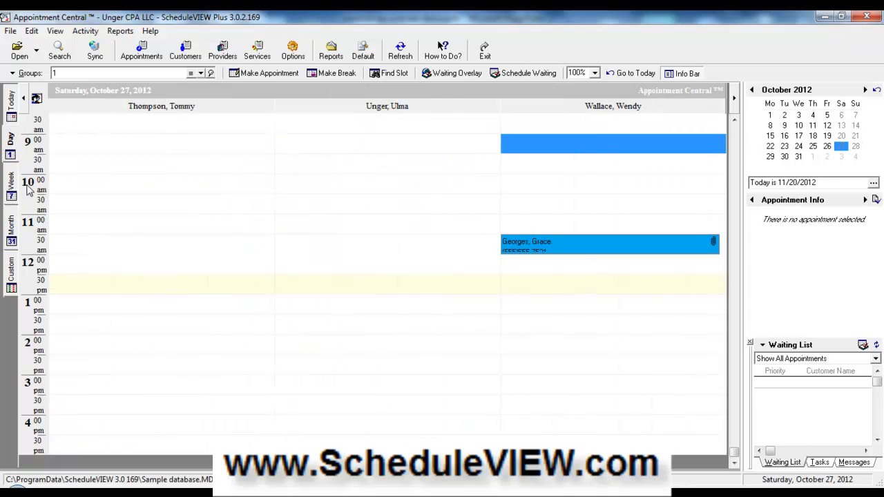
click(785, 146)
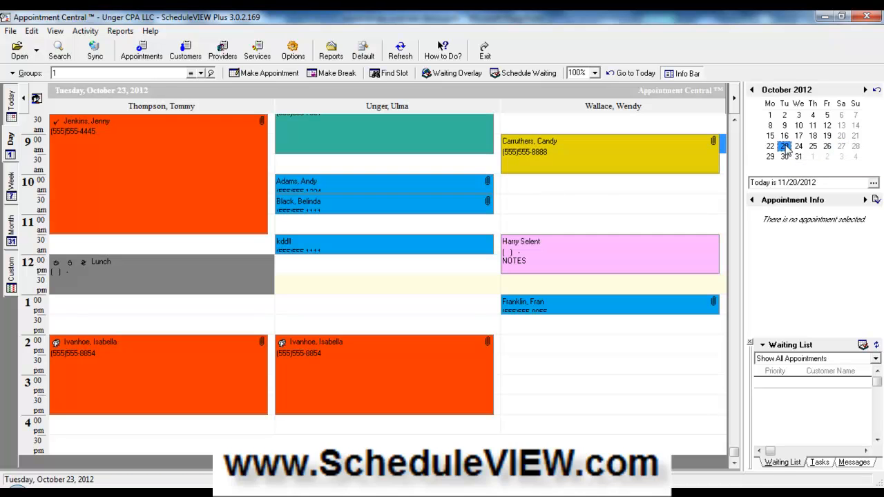
double_click(205, 139)
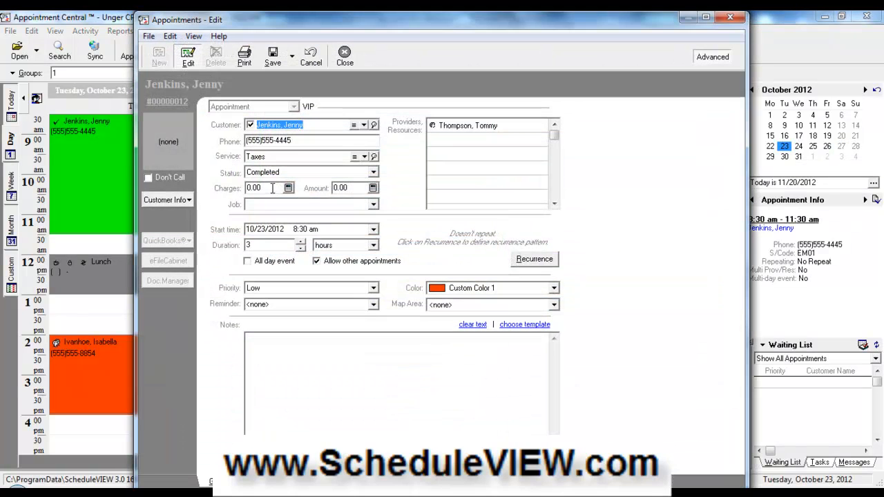
click(346, 59)
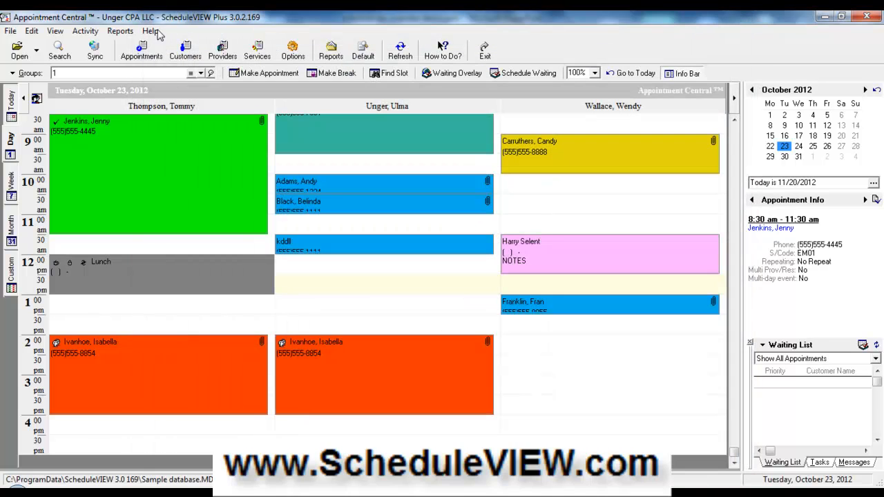
click(119, 31)
mouse_move(225, 61)
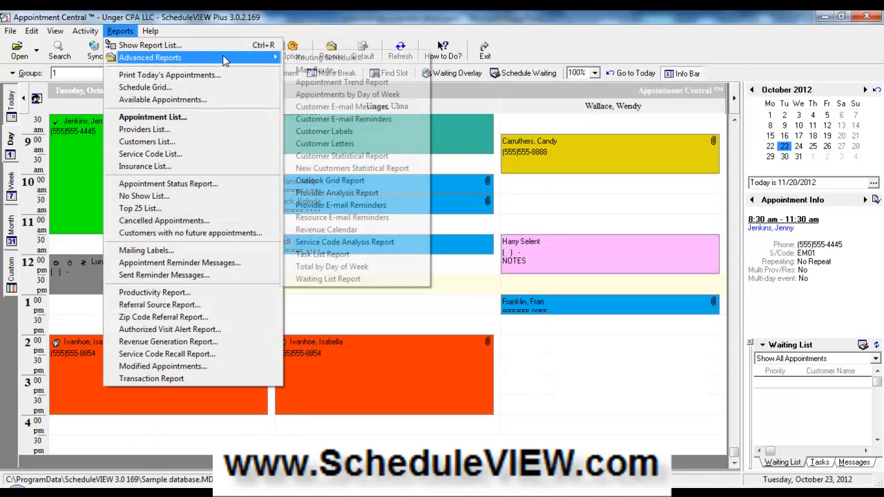
- Generate a preview of the October 2012 Revenue Calendar report
click(375, 232)
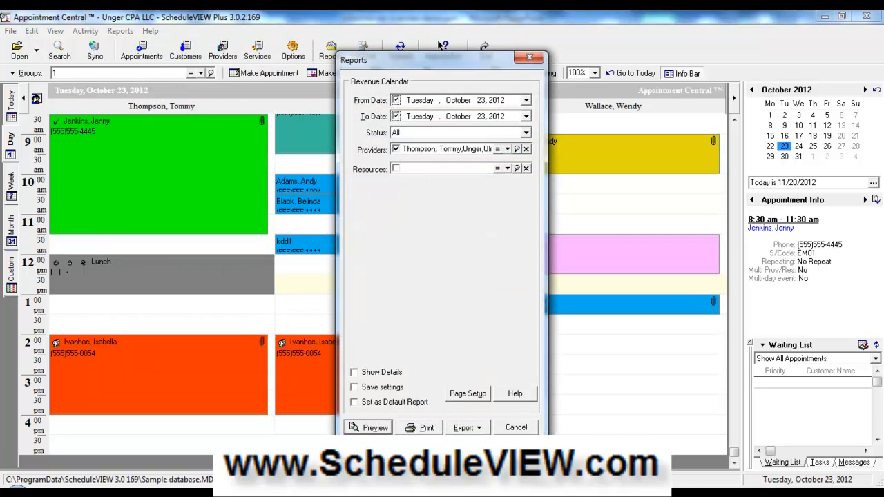
click(375, 428)
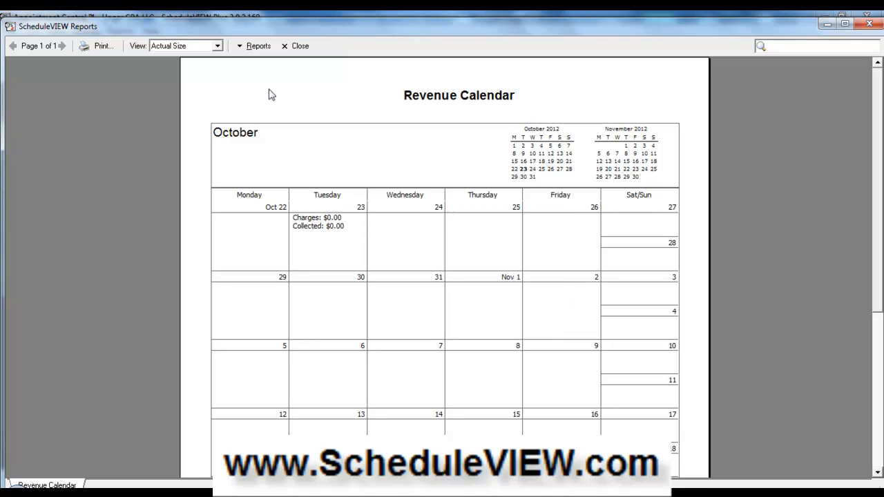
- Close the Revenue Calendar preview and browse the available and advanced report lists
click(295, 47)
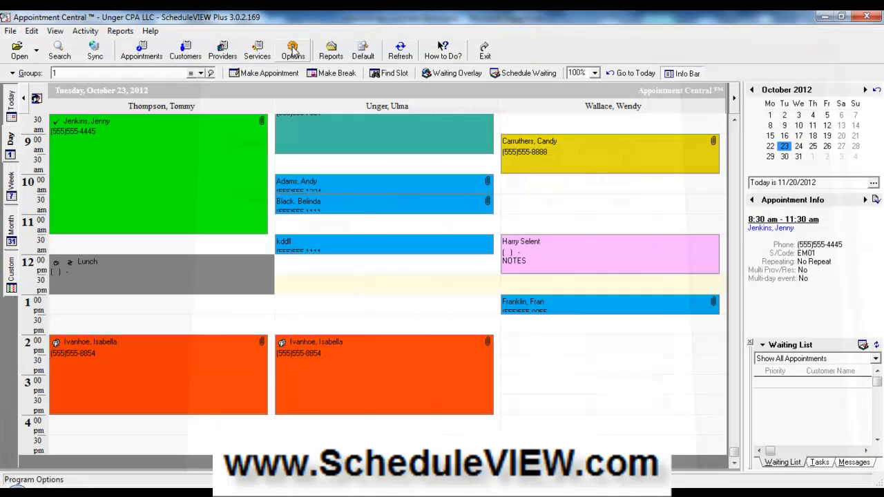
click(120, 32)
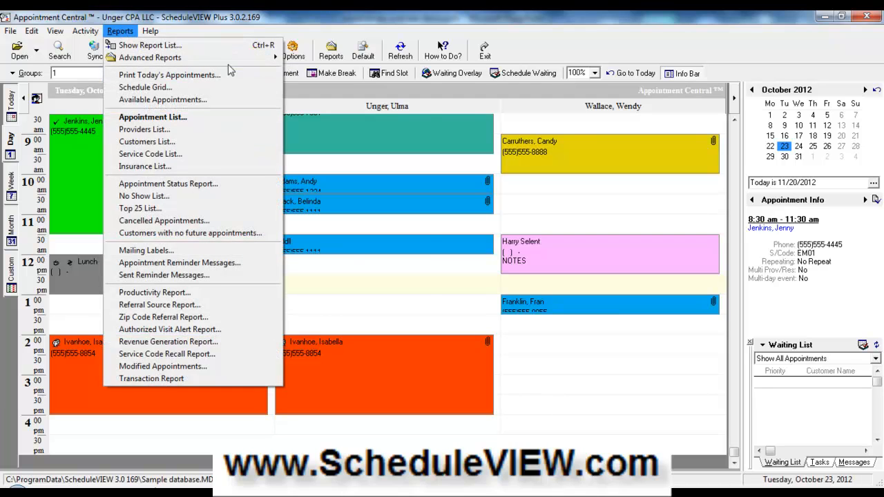
mouse_move(150, 58)
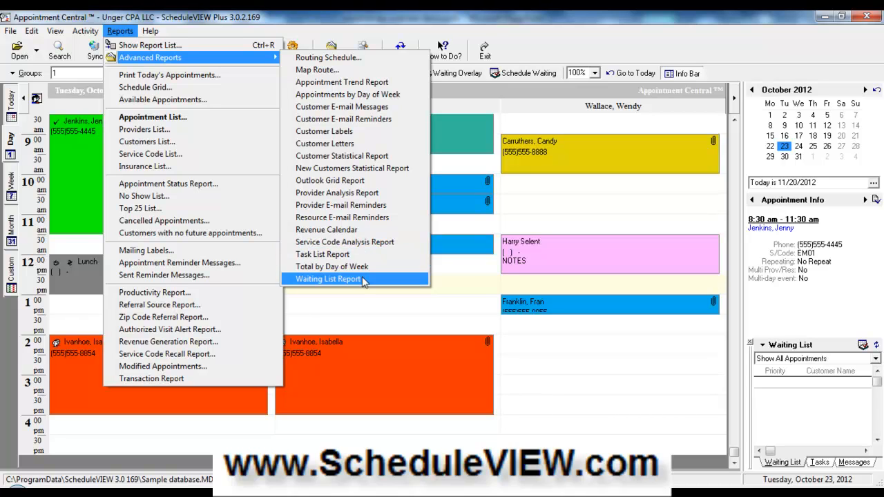
- Dismiss the report lists, select an empty 2 pm slot, and bring up the Waiting List options
click(797, 400)
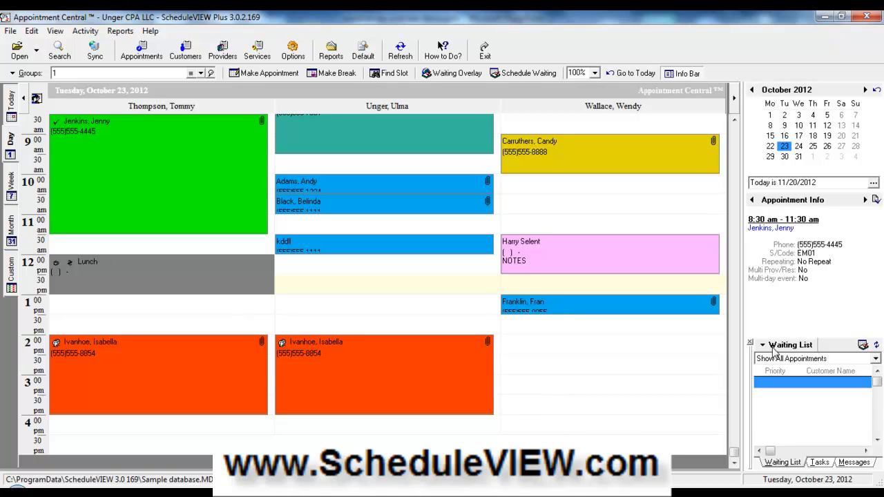
click(618, 344)
click(792, 348)
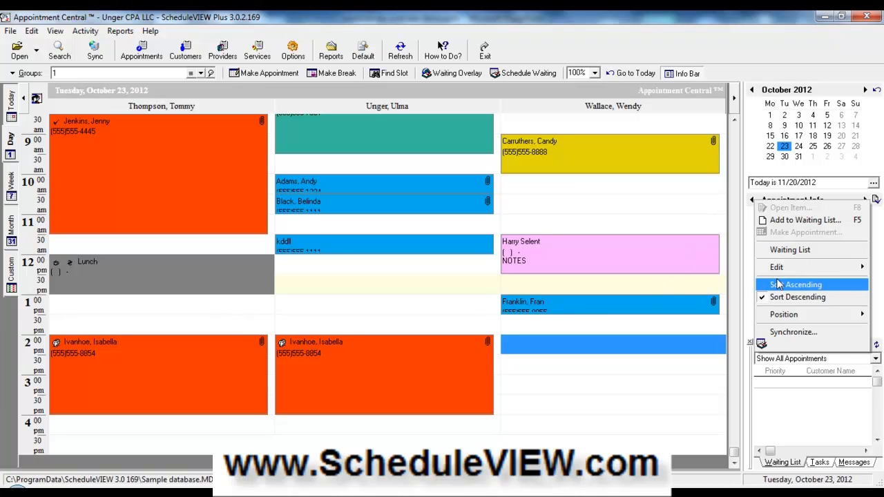
- Synchronize the waiting list, then look through the Help and Activity menus and close them
click(775, 333)
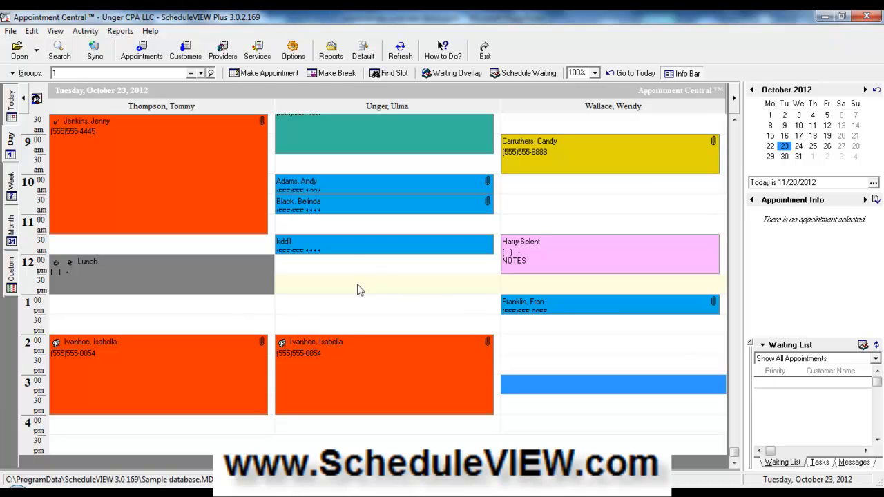
click(147, 32)
mouse_move(89, 33)
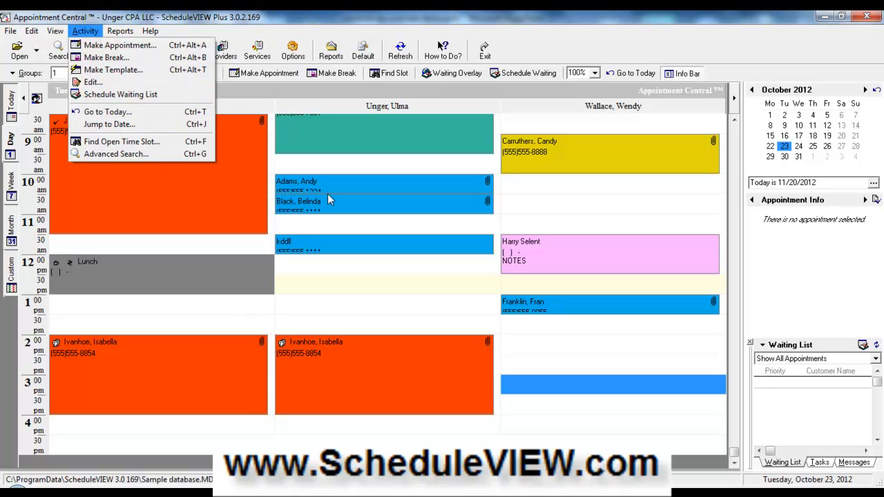
click(786, 152)
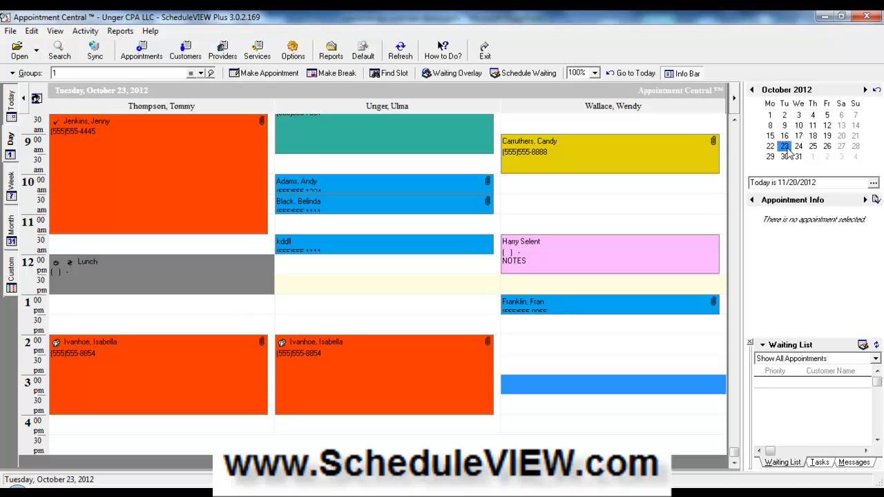
- Jump the calendar to February 2013 and select 11 am slots in the middle and right columns
right_click(789, 152)
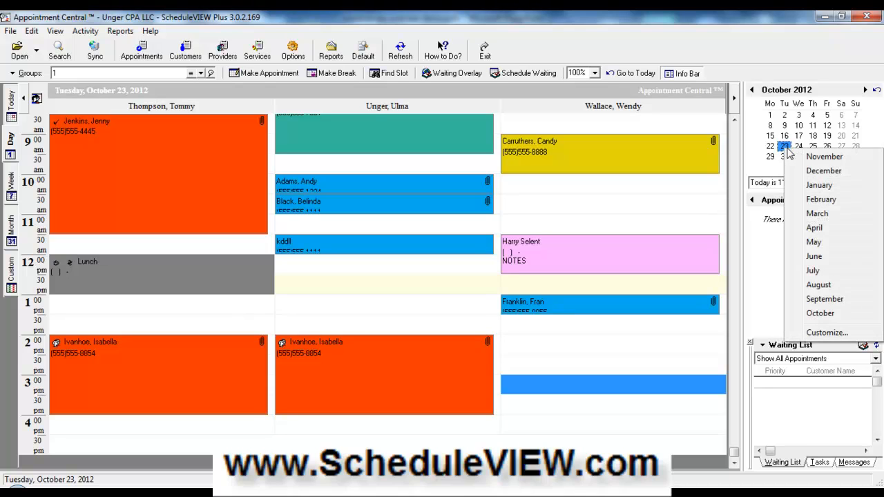
click(822, 202)
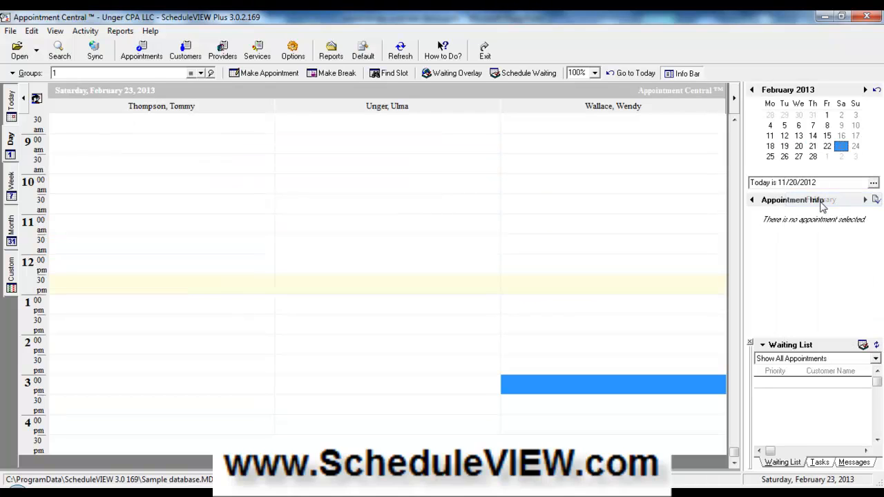
click(358, 233)
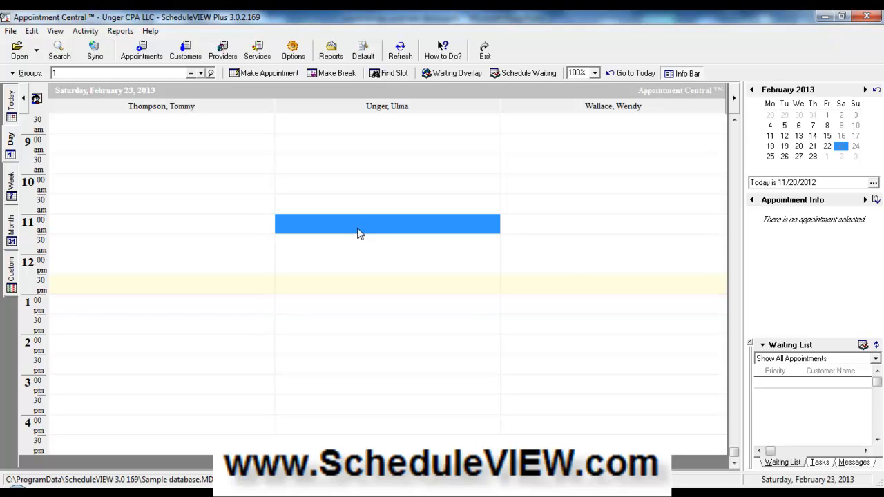
click(649, 225)
click(409, 230)
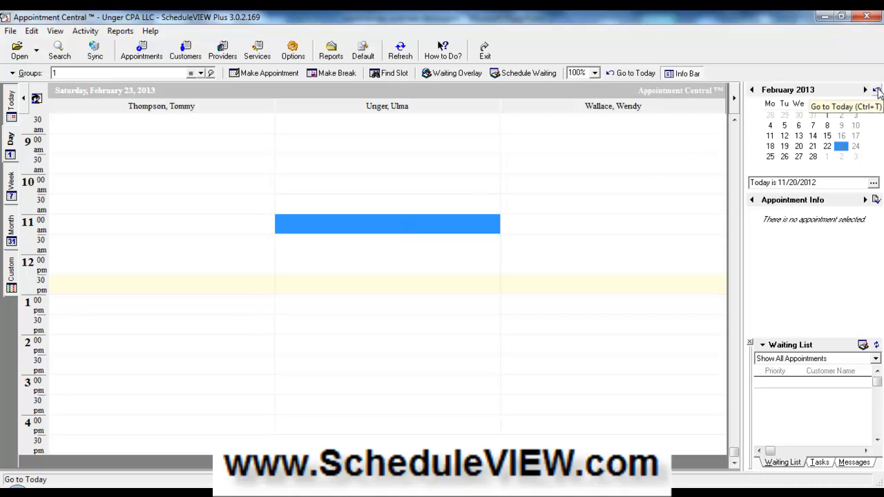
- Step back two months to October 2012, re-maximize the window, and open the Activity menu
click(751, 89)
click(752, 90)
click(752, 89)
click(752, 90)
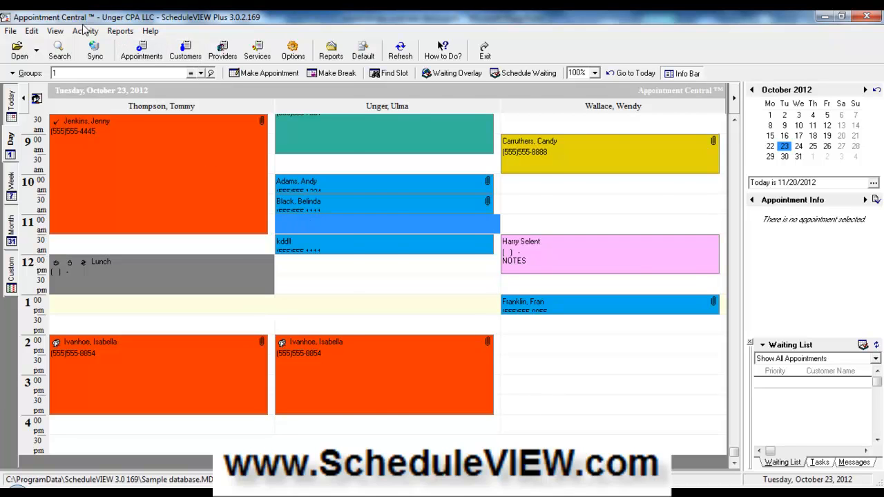
drag(83, 24, 83, 28)
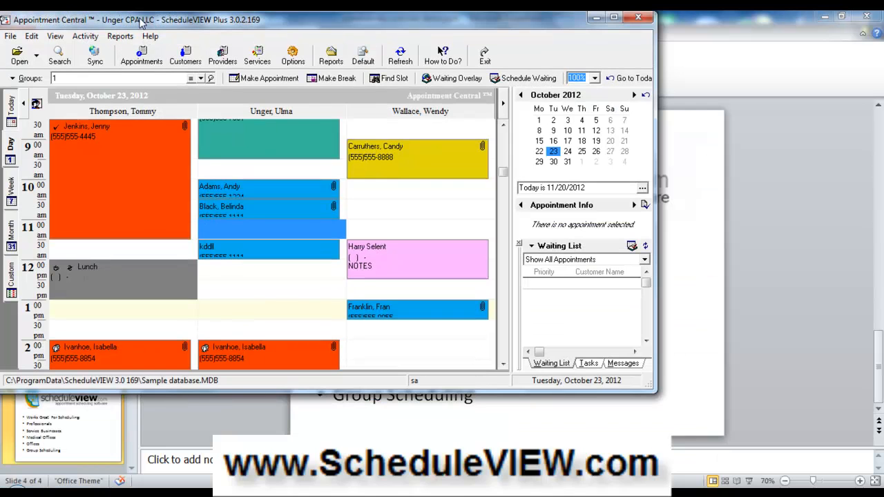
double_click(141, 19)
click(86, 31)
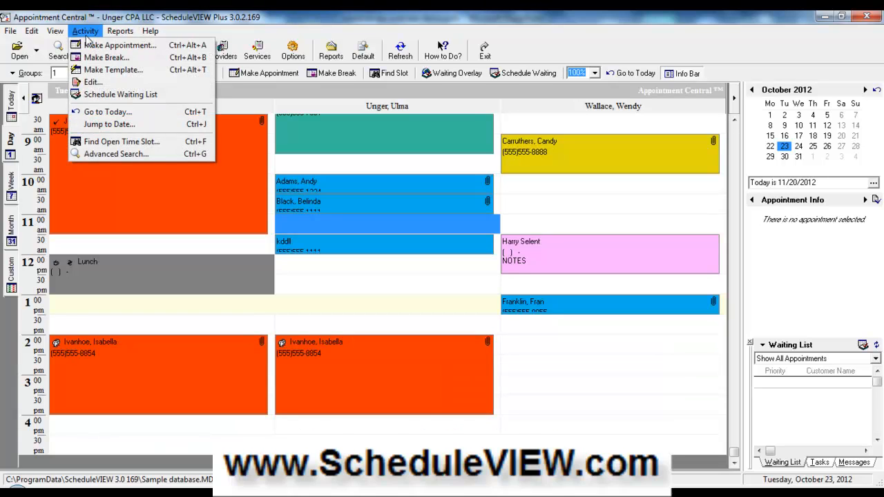
- Start a Find Open Time Slot search limited to Tuesdays and Thursdays
click(185, 142)
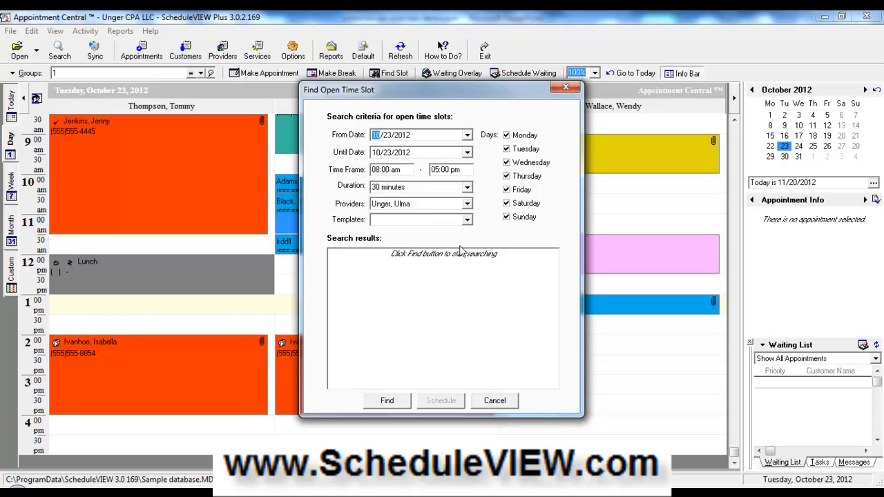
click(516, 138)
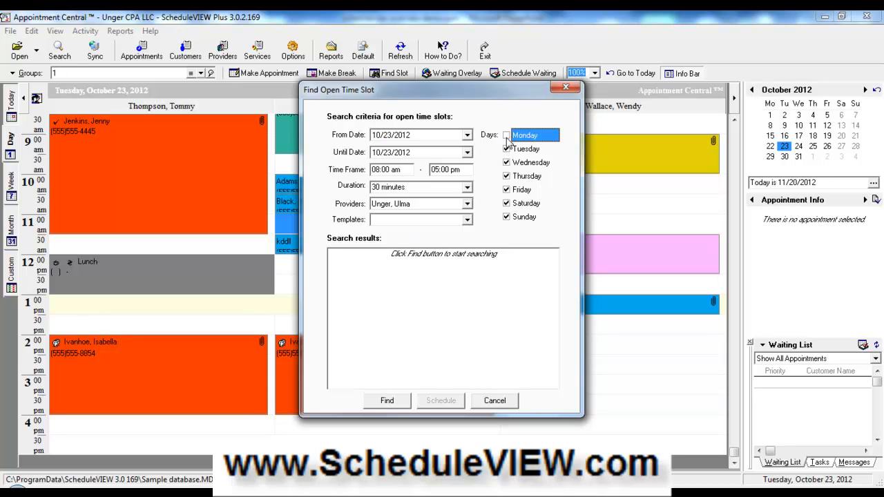
click(506, 136)
click(507, 163)
click(507, 190)
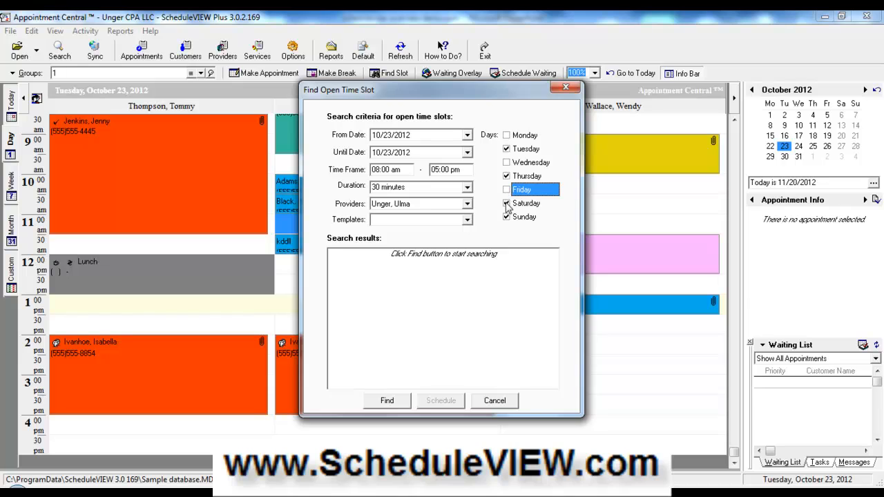
click(506, 204)
click(507, 217)
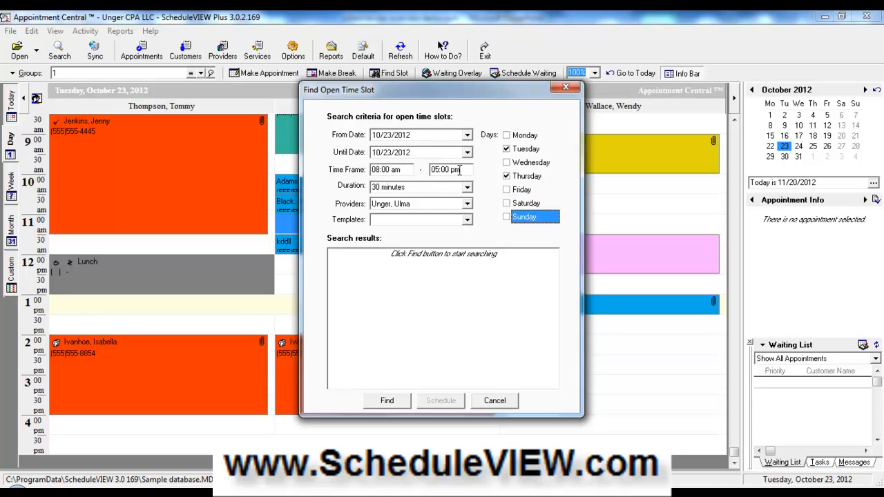
- Set the end time to 10:00 am, find slots, and book the 8:30 am result on 10/23/2012
click(439, 170)
double_click(435, 172)
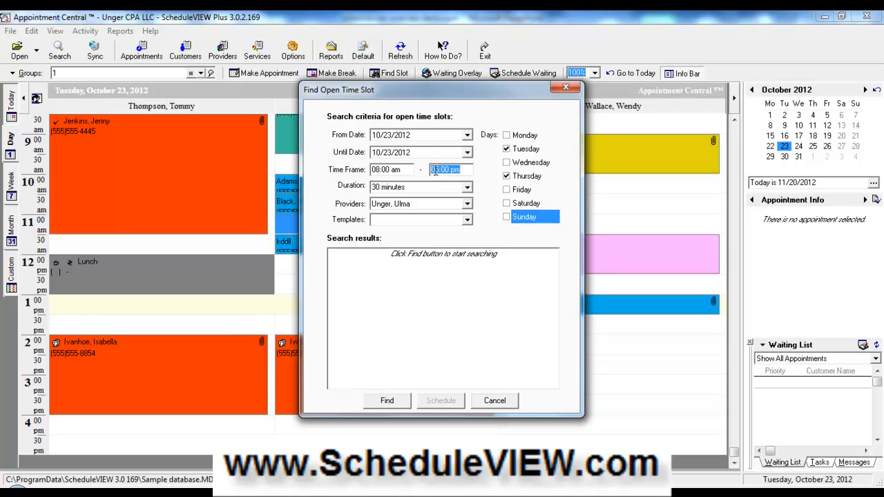
click(435, 171)
click(434, 172)
text(10)
click(387, 400)
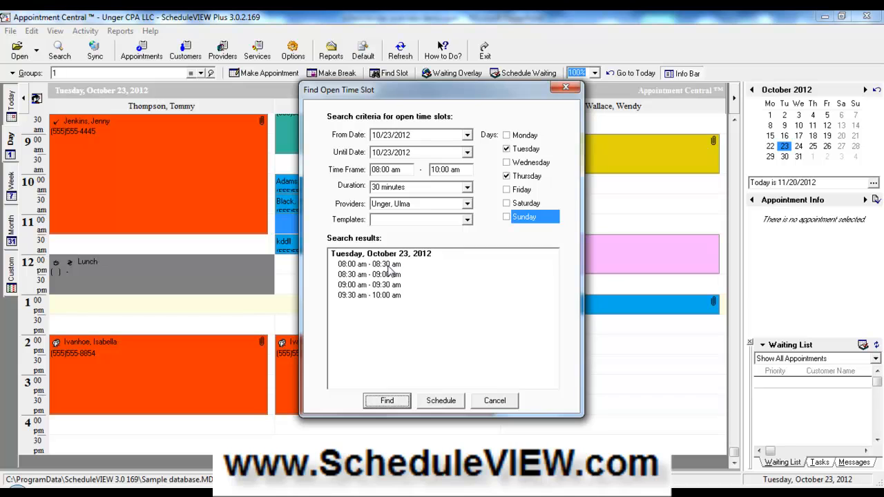
click(360, 276)
double_click(360, 275)
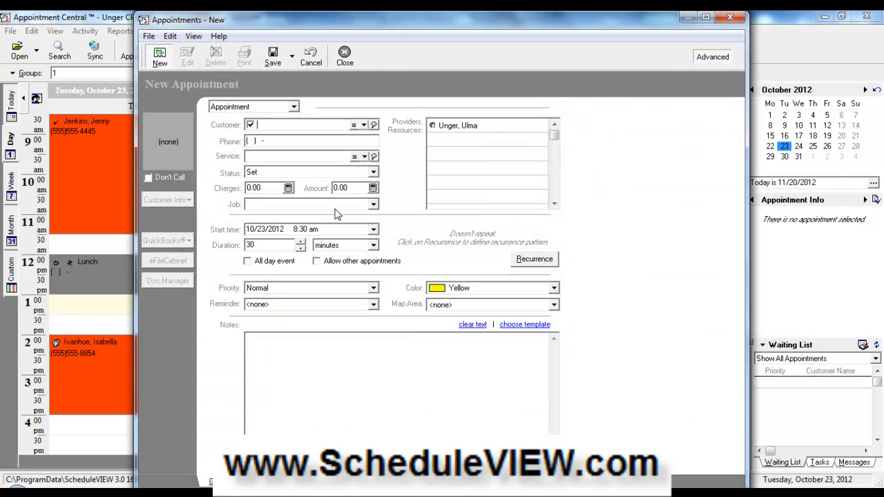
- Close the New Appointment form without saving and select the empty 12:30 pm middle-column slot
click(344, 55)
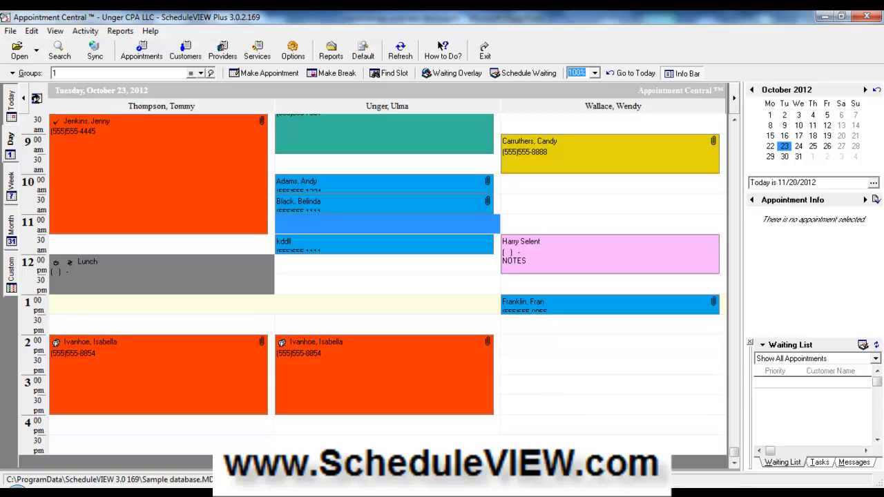
mouse_move(342, 492)
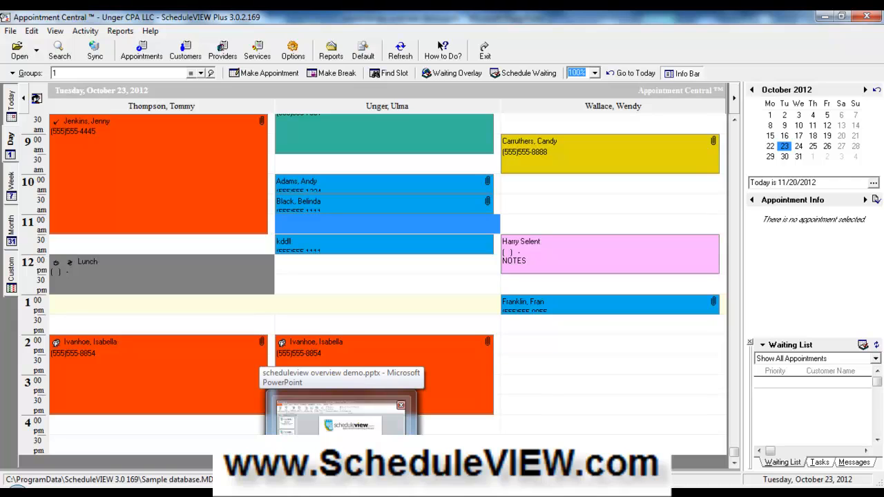
click(422, 291)
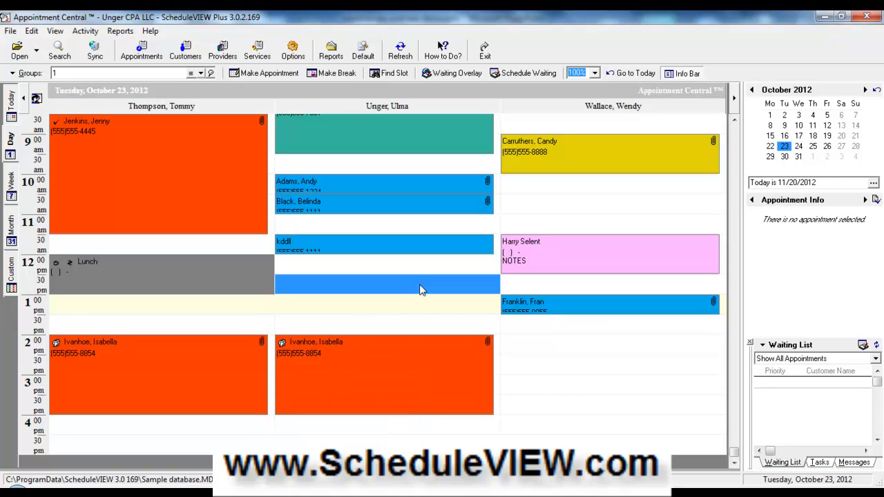